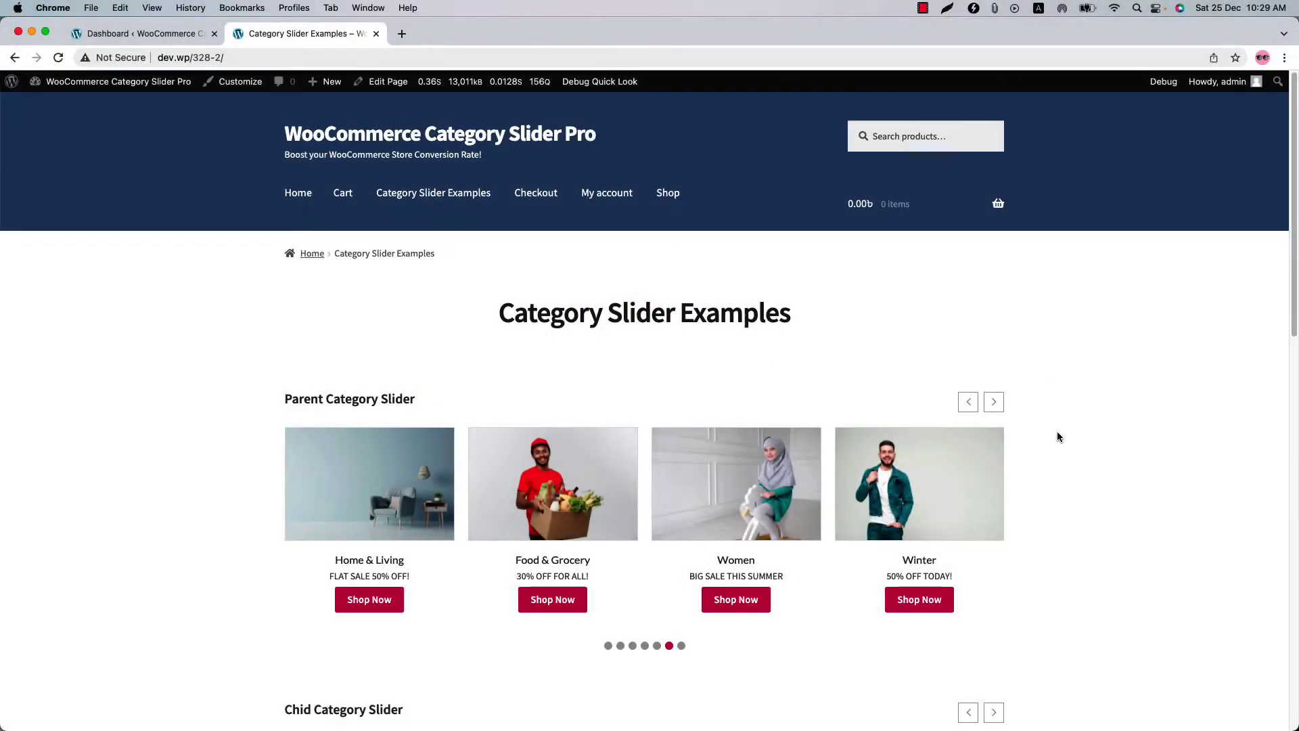
Scroll the Category Slider Examples page past the Child and Grand Child sliders to the Great-grand Child slider
{"action": "scroll", "coordinate": [1058, 440], "scroll_direction": "down", "scroll_amount": 3}
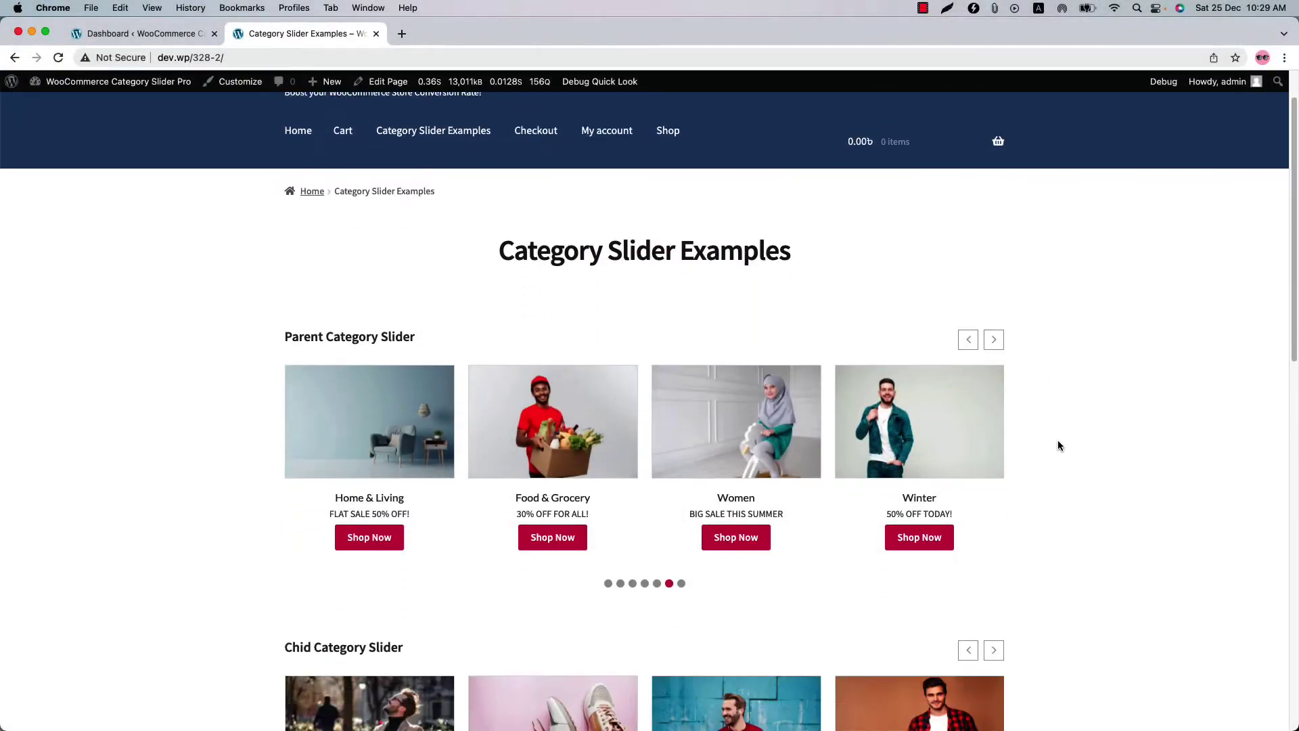
{"action": "scroll", "coordinate": [1057, 445], "scroll_direction": "down", "scroll_amount": 3}
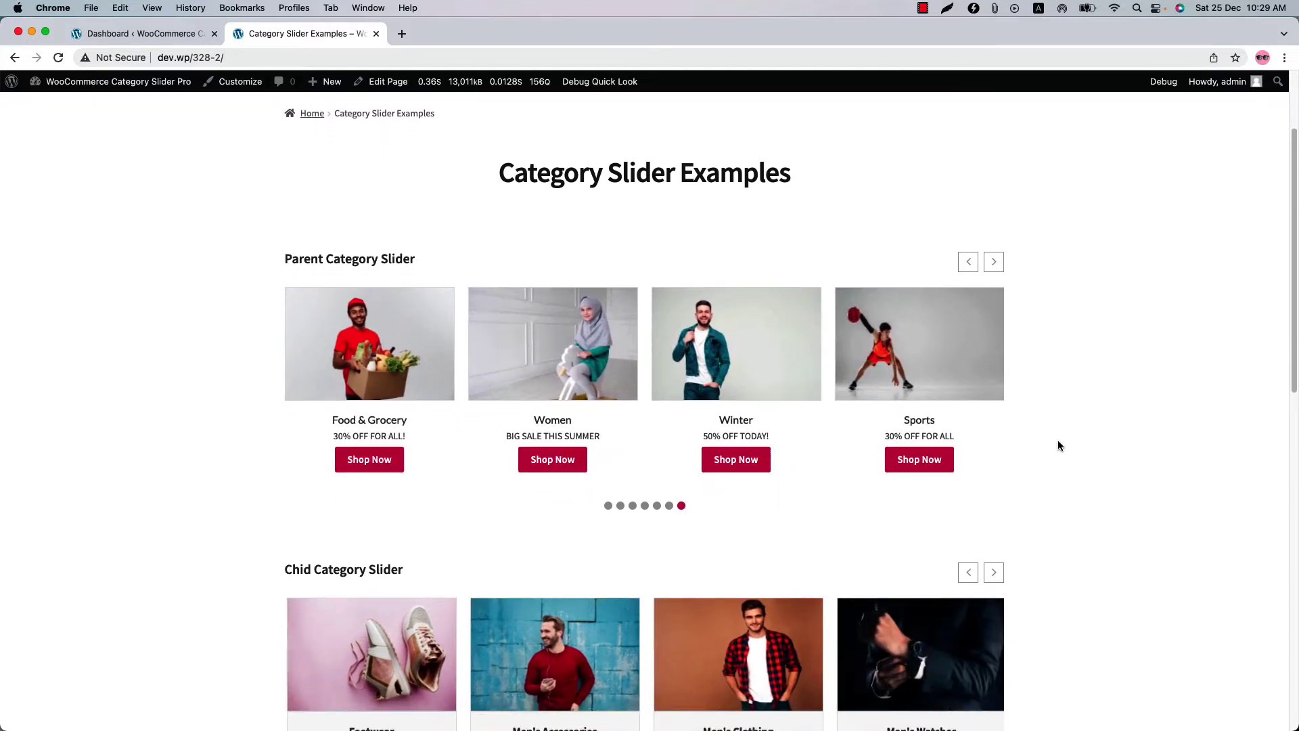
{"action": "scroll", "coordinate": [1059, 445], "scroll_direction": "down", "scroll_amount": 5}
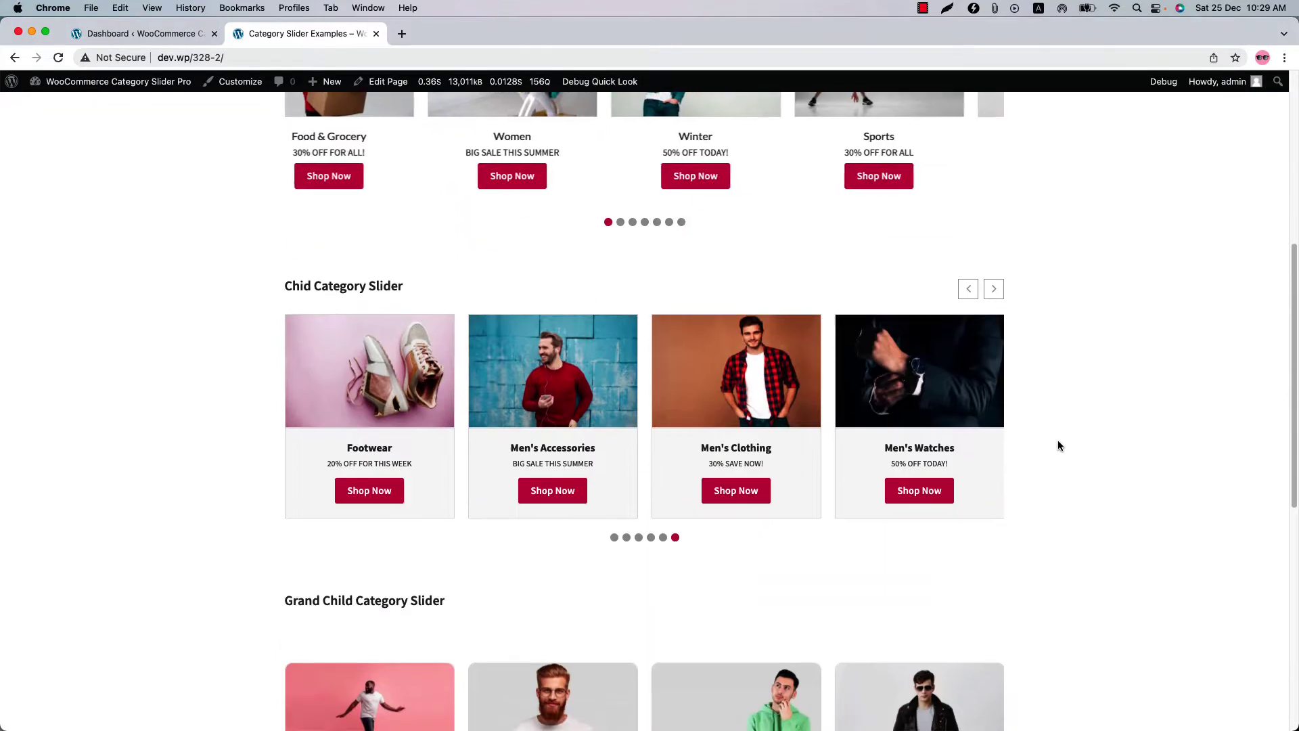
{"action": "scroll", "coordinate": [1059, 445], "scroll_direction": "down", "scroll_amount": 3}
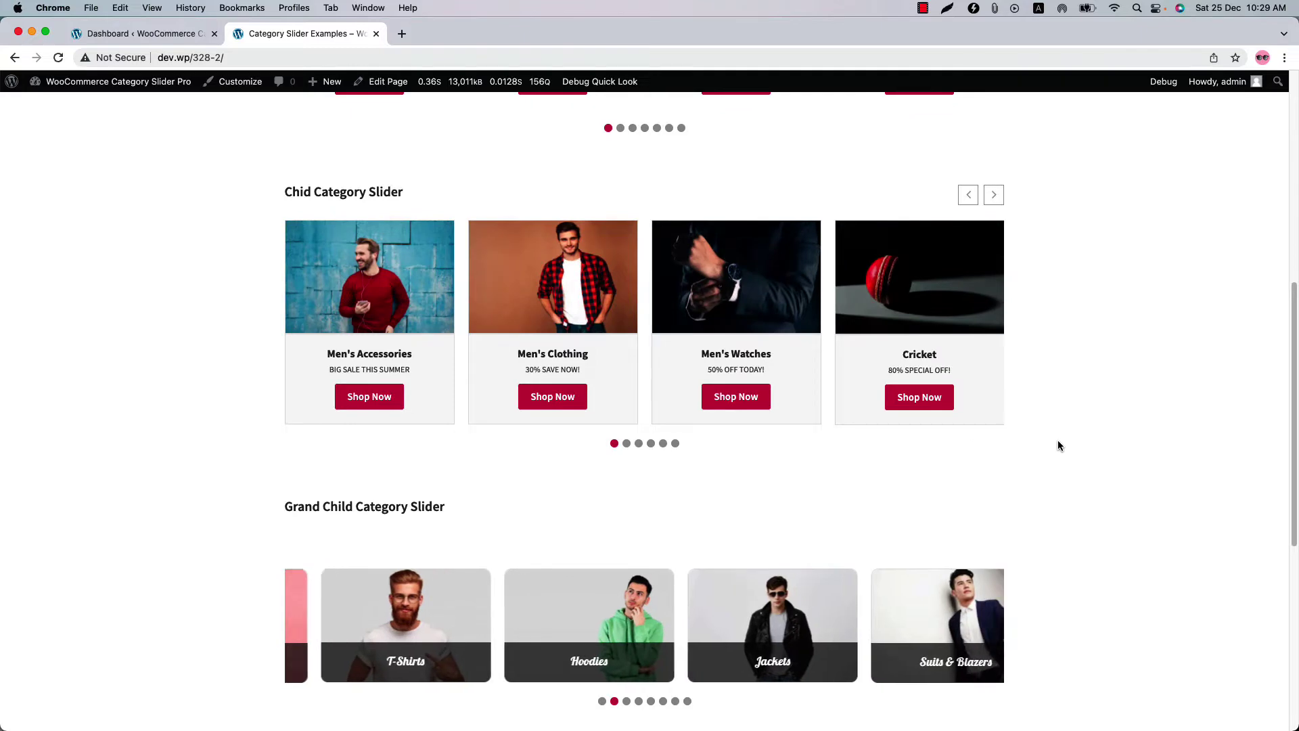
{"action": "scroll", "coordinate": [1059, 445], "scroll_direction": "down", "scroll_amount": 1}
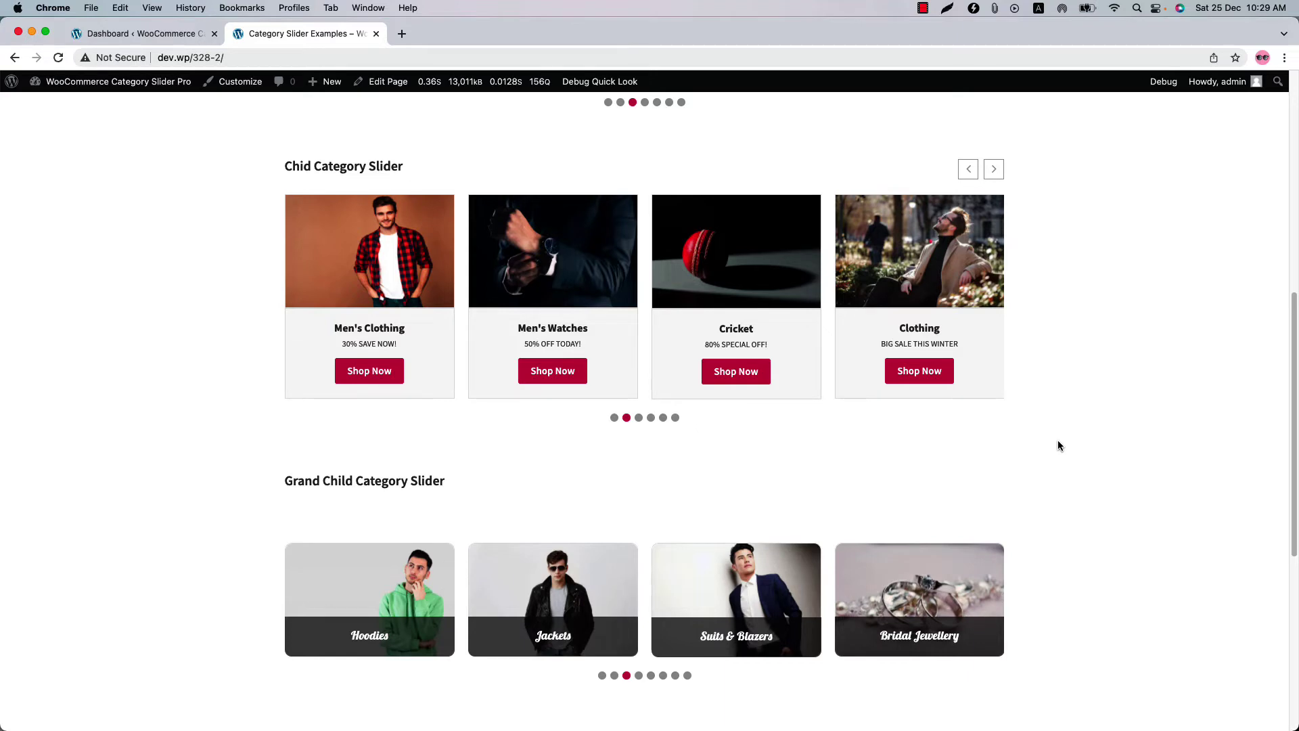
{"action": "scroll", "coordinate": [1058, 443], "scroll_direction": "down", "scroll_amount": 4}
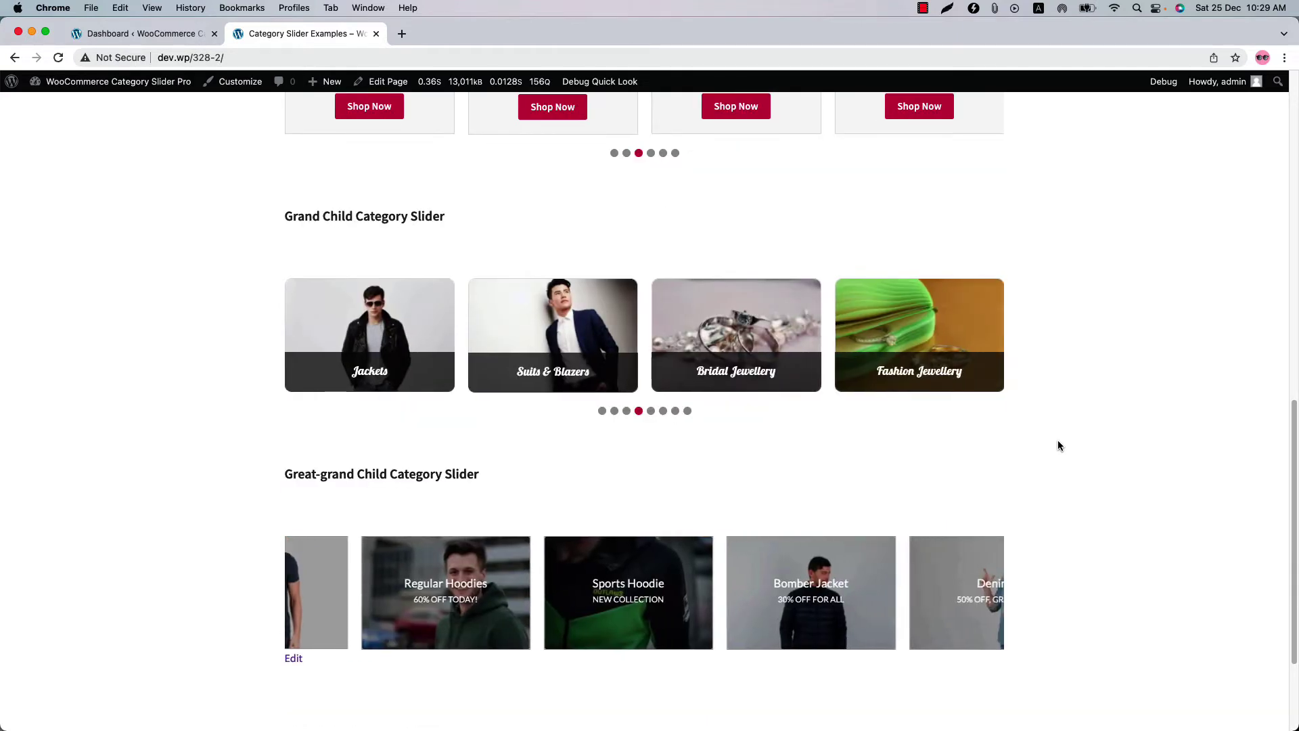
From the Dashboard's Woo Cat Slider menu, start a new slider (shortcode id 334)
{"action": "left_click", "coordinate": [174, 38]}
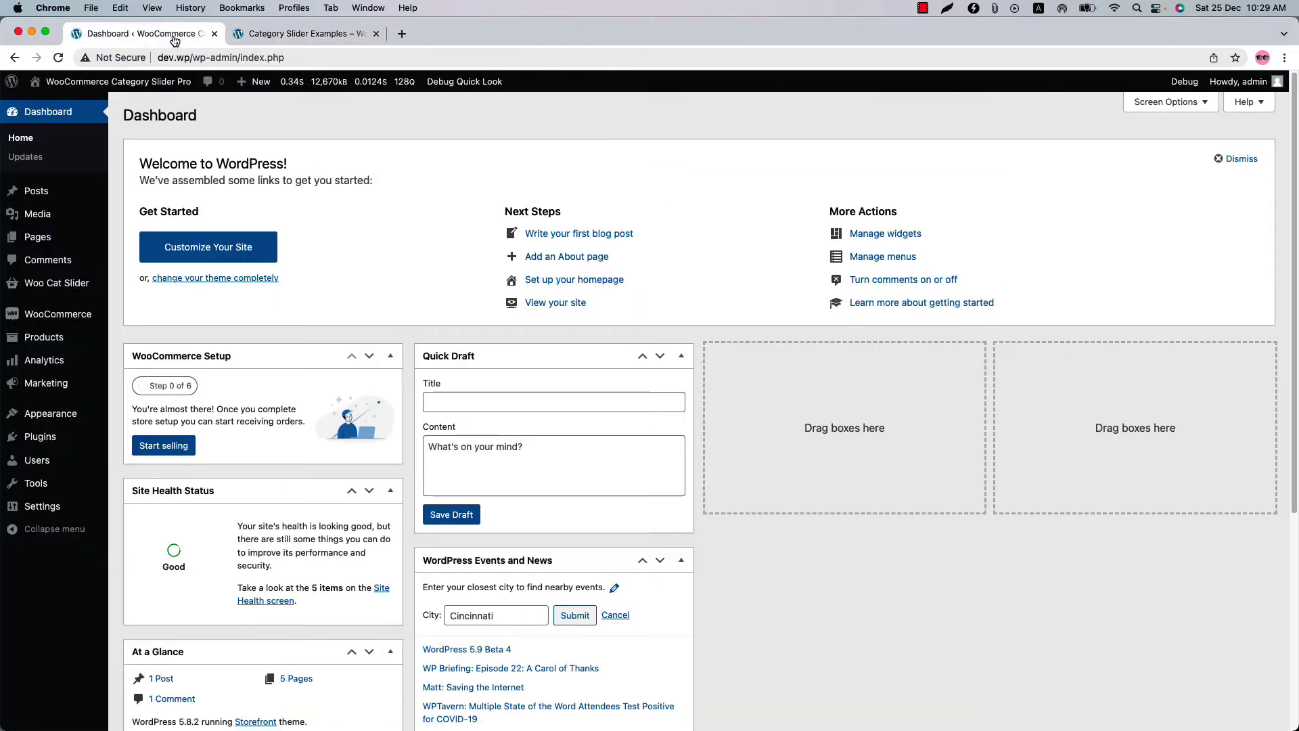
{"action": "mouse_move", "coordinate": [68, 283]}
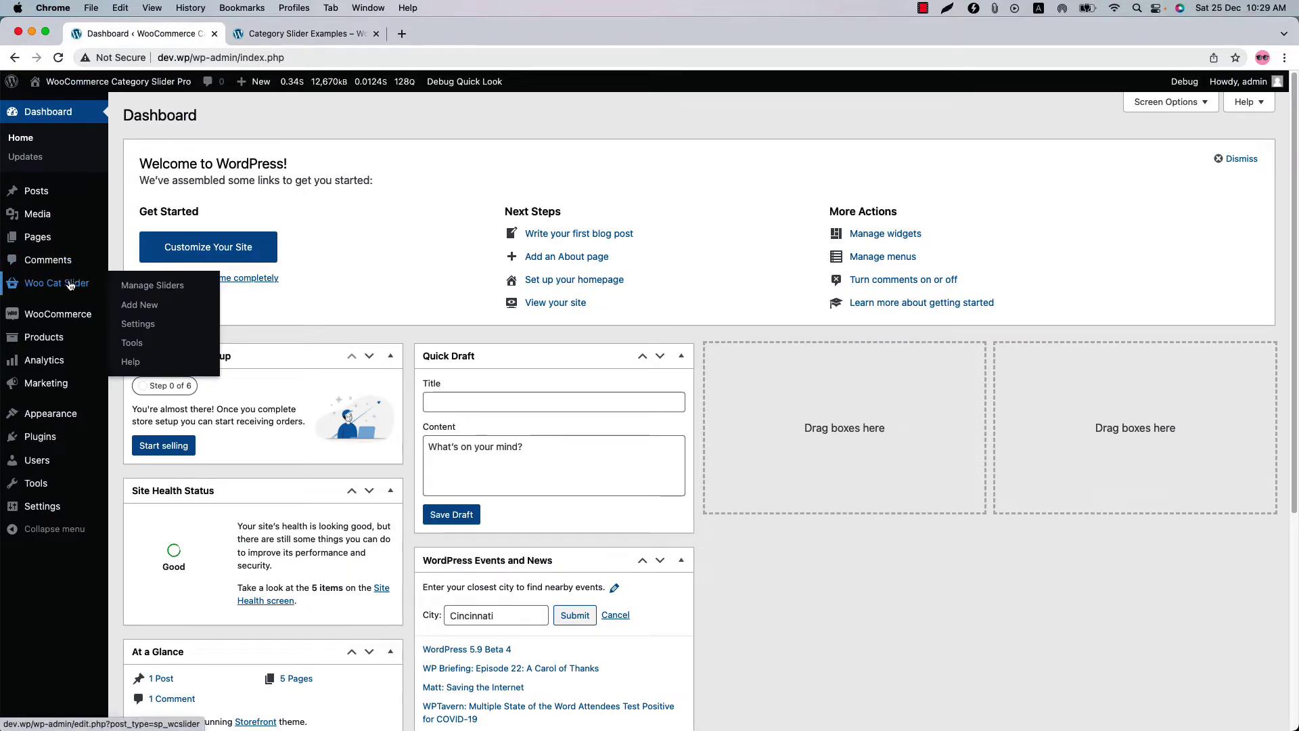
{"action": "mouse_move", "coordinate": [63, 315]}
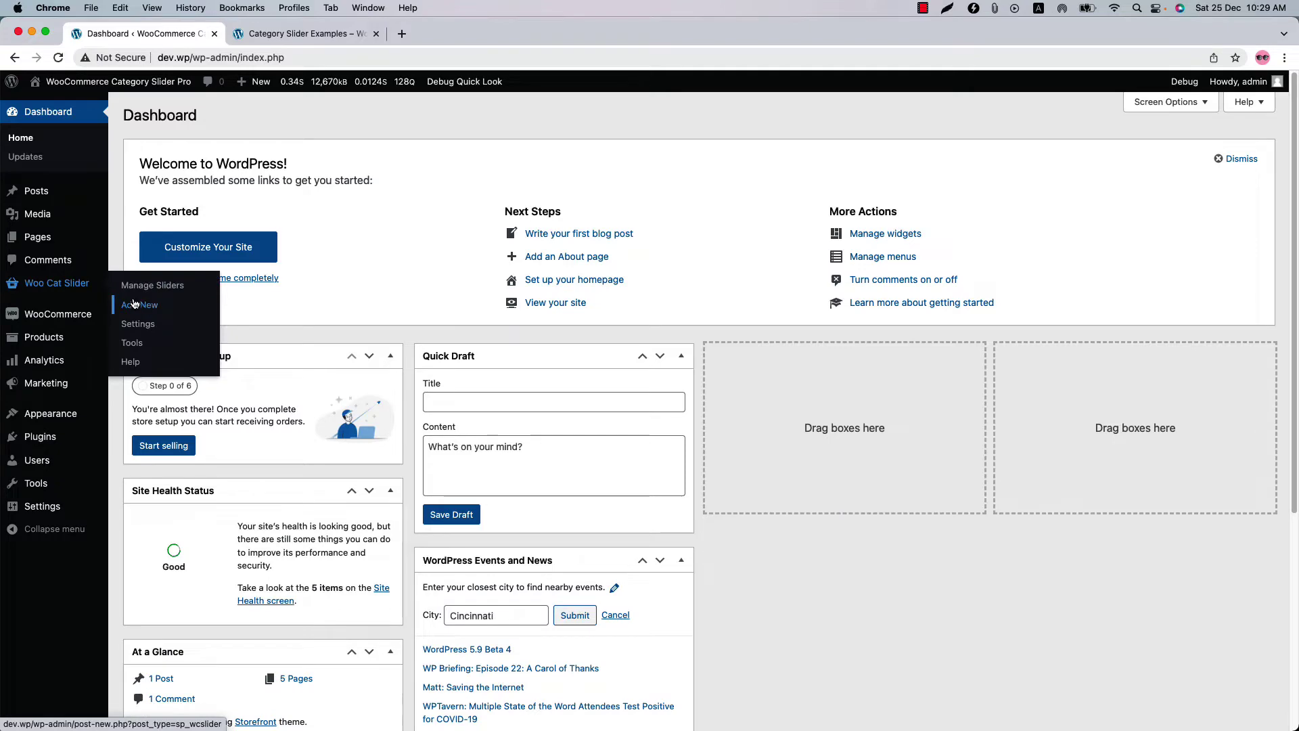
{"action": "left_click", "coordinate": [75, 283]}
{"action": "left_click", "coordinate": [278, 117]}
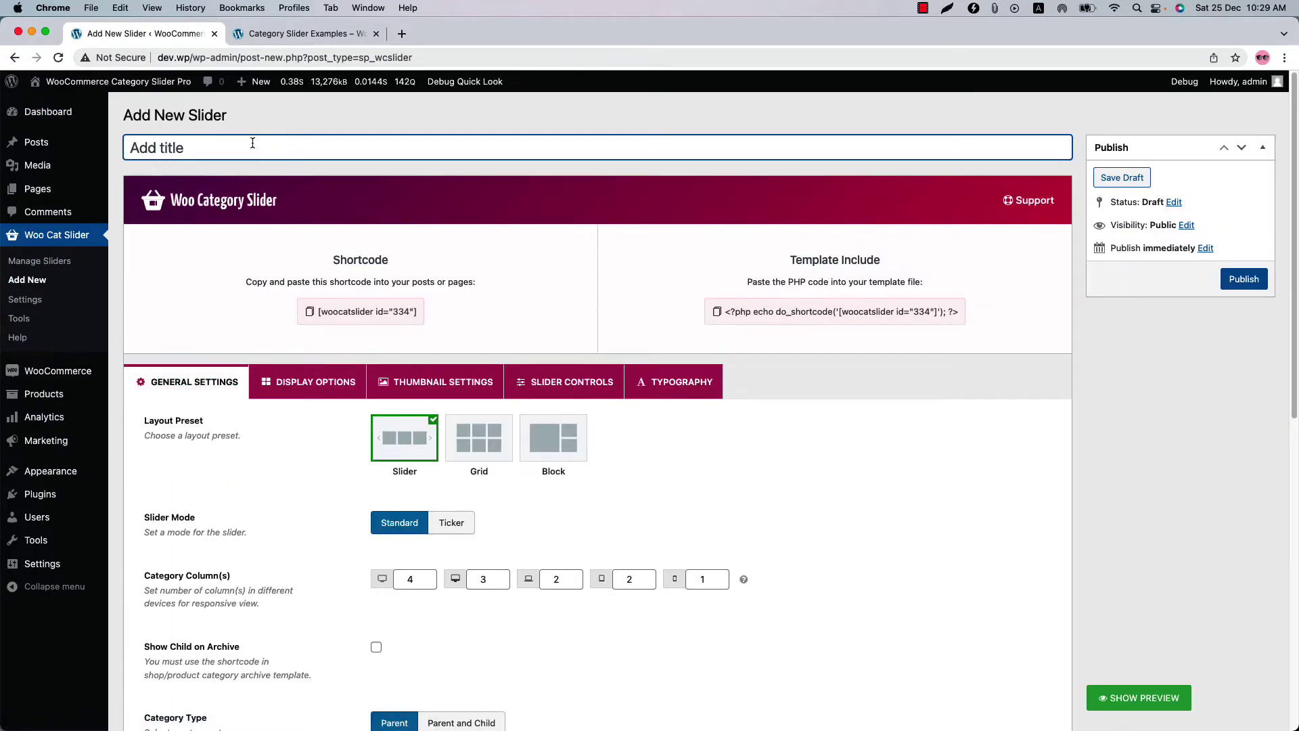
Title the slider 'Test Slider' and scroll through its General Settings options
{"action": "type", "text": "Test Slider"}
{"action": "scroll", "coordinate": [197, 393], "scroll_direction": "down", "scroll_amount": 3}
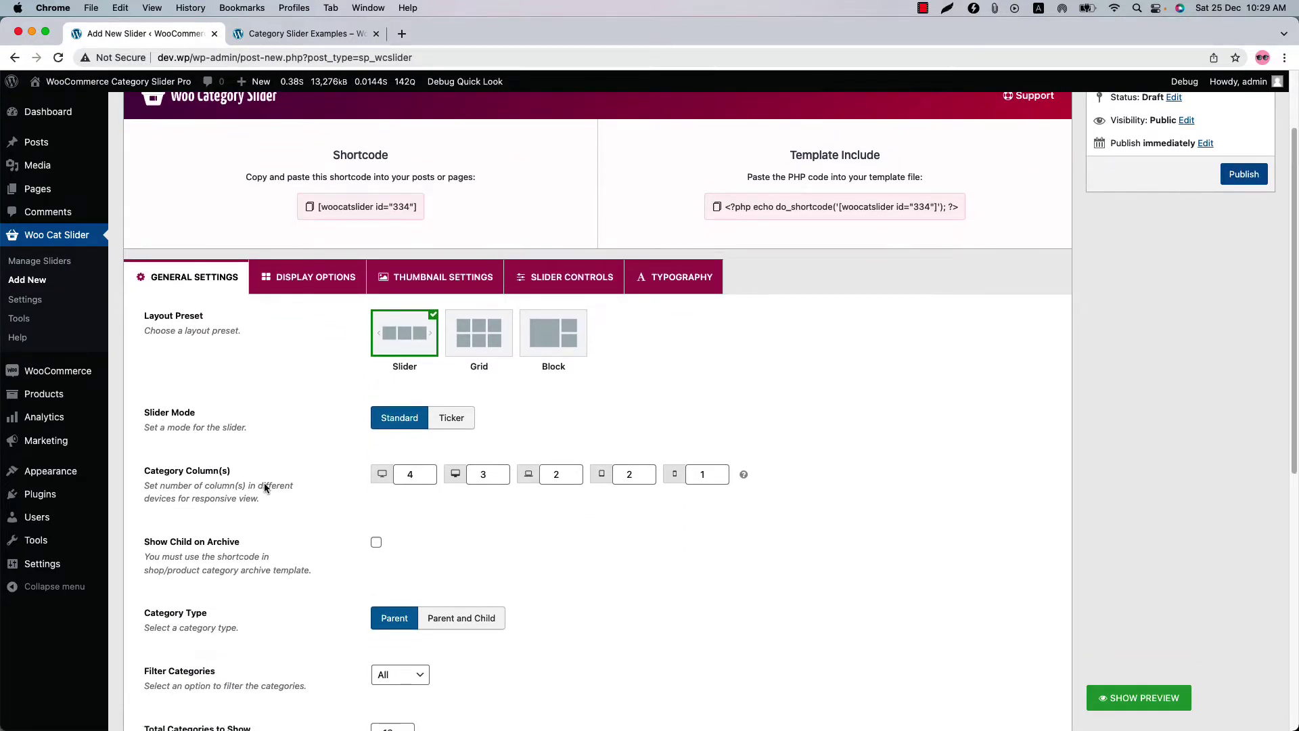
{"action": "scroll", "coordinate": [273, 469], "scroll_direction": "down", "scroll_amount": 3}
{"action": "scroll", "coordinate": [360, 506], "scroll_direction": "down", "scroll_amount": 6}
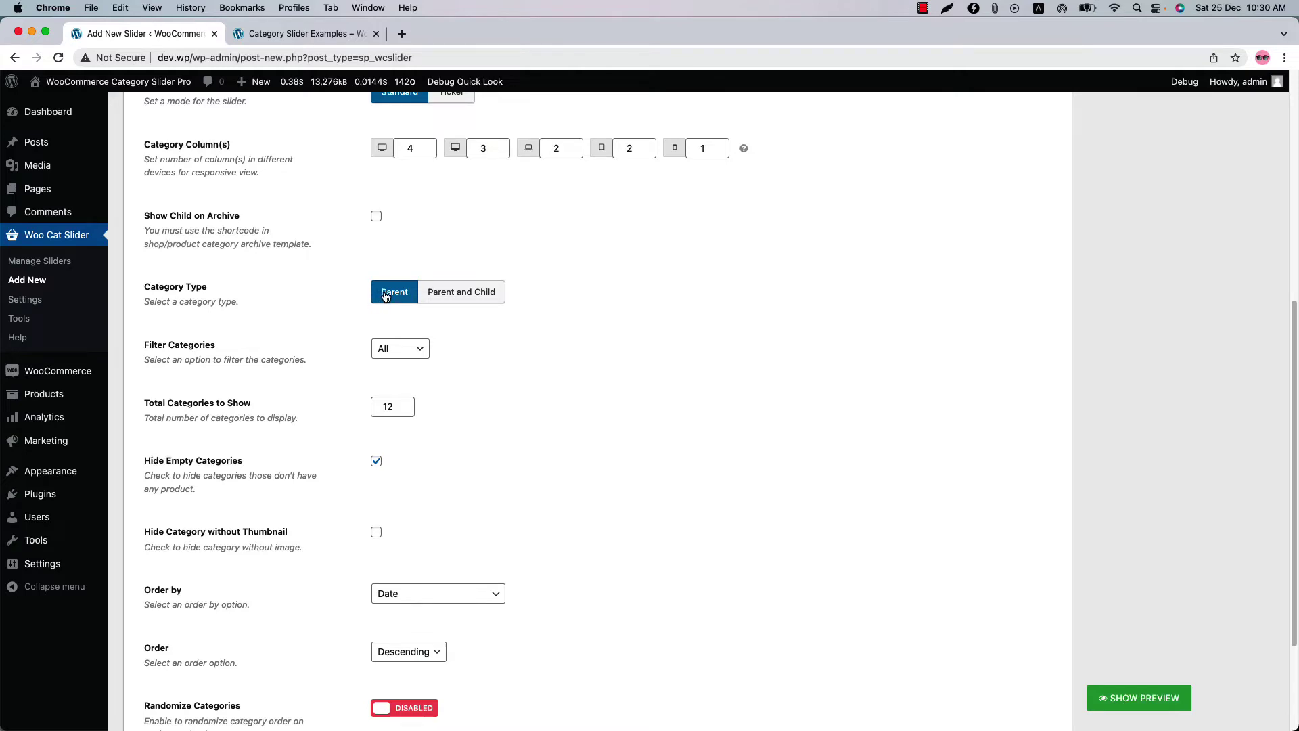
Show the Test Slider preview and advance two slides through Women, Winter, Sports and Men cards
{"action": "left_click", "coordinate": [1139, 698]}
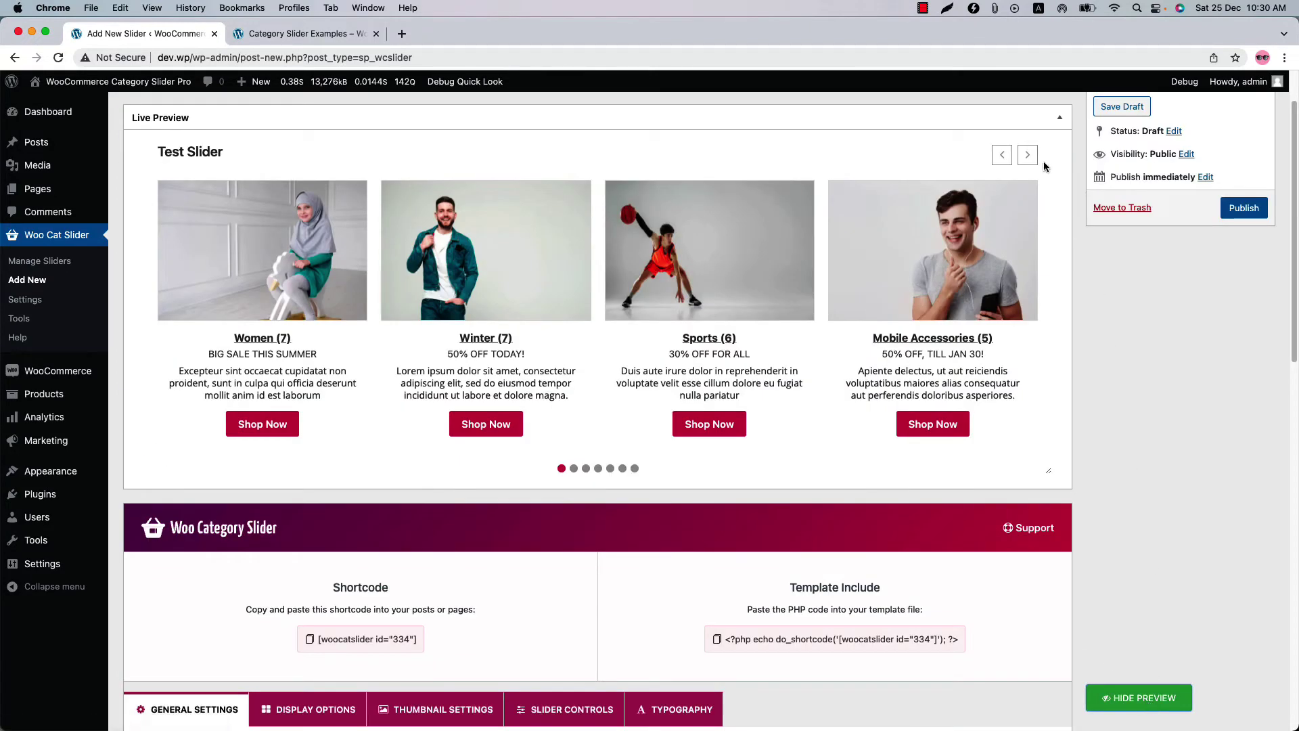
{"action": "left_click", "coordinate": [1025, 157]}
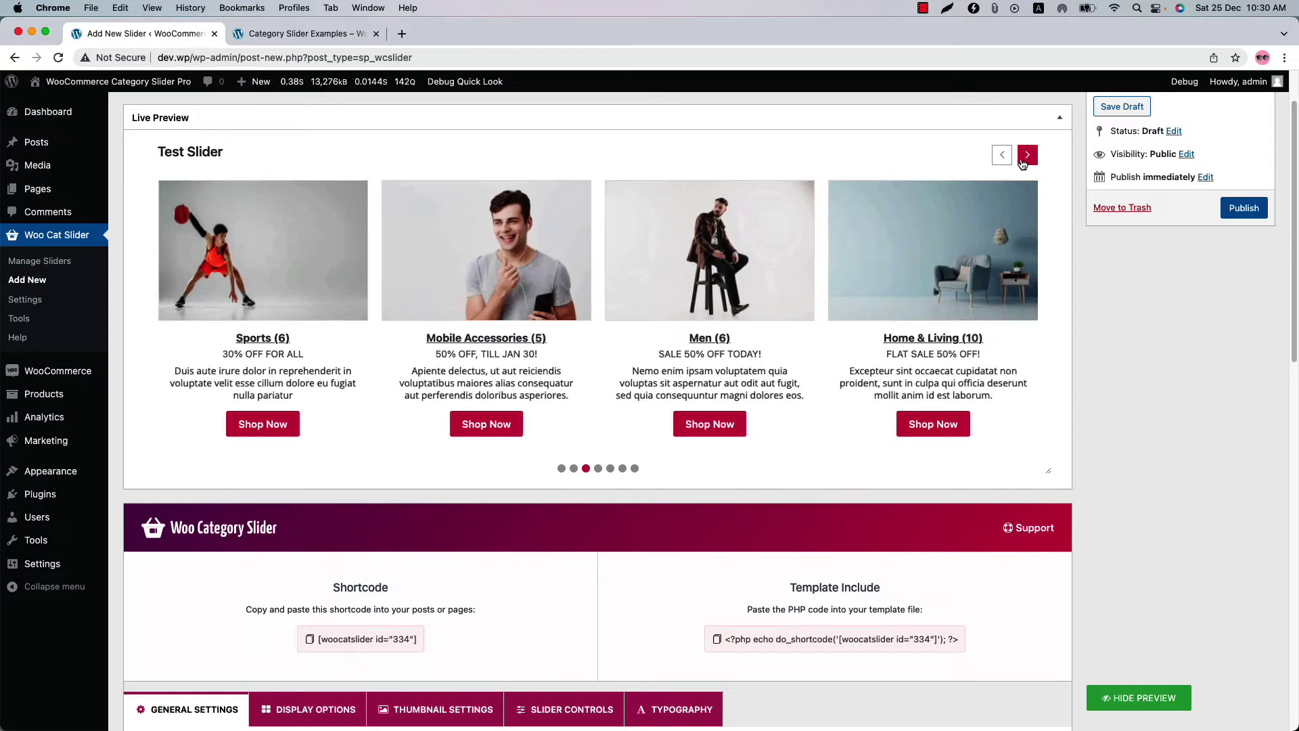
{"action": "left_click", "coordinate": [1026, 156]}
{"action": "scroll", "coordinate": [560, 591], "scroll_direction": "down", "scroll_amount": 12}
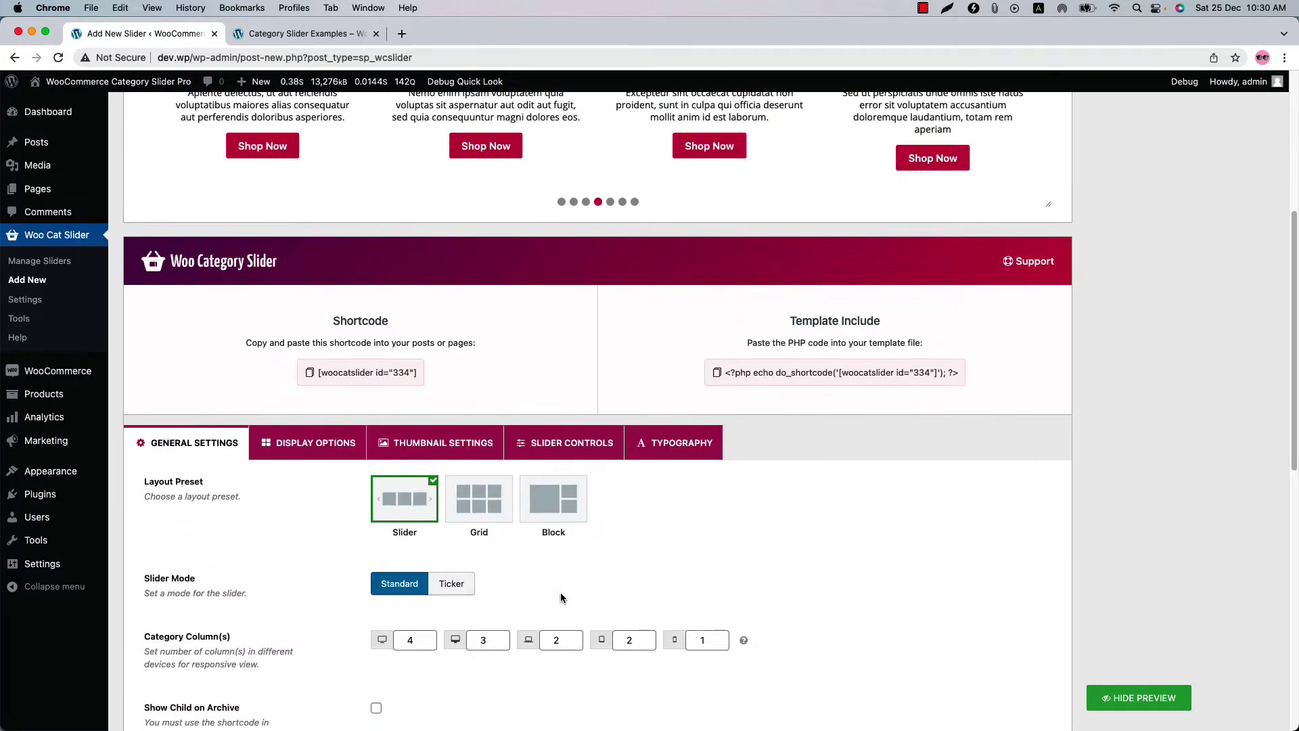
Set Filter Categories to Exclude after briefly trying Specific
{"action": "left_click", "coordinate": [399, 387]}
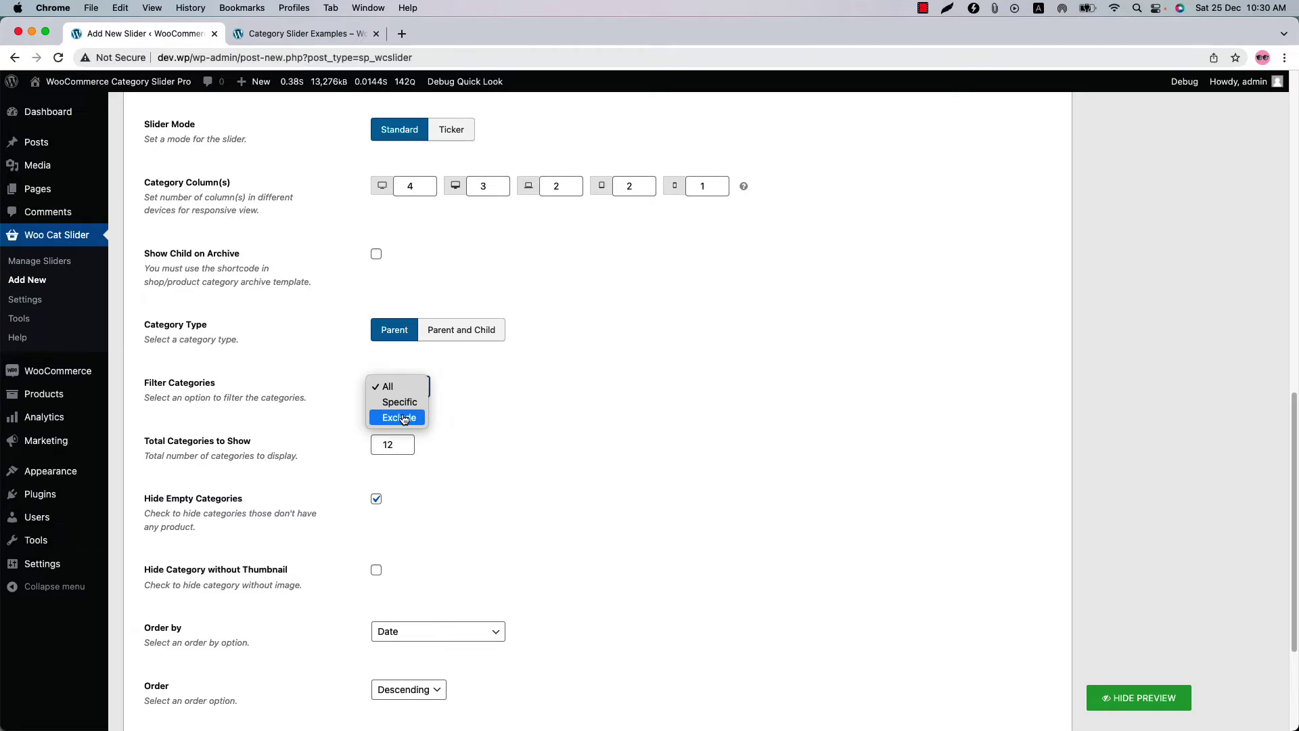
{"action": "left_click", "coordinate": [401, 403]}
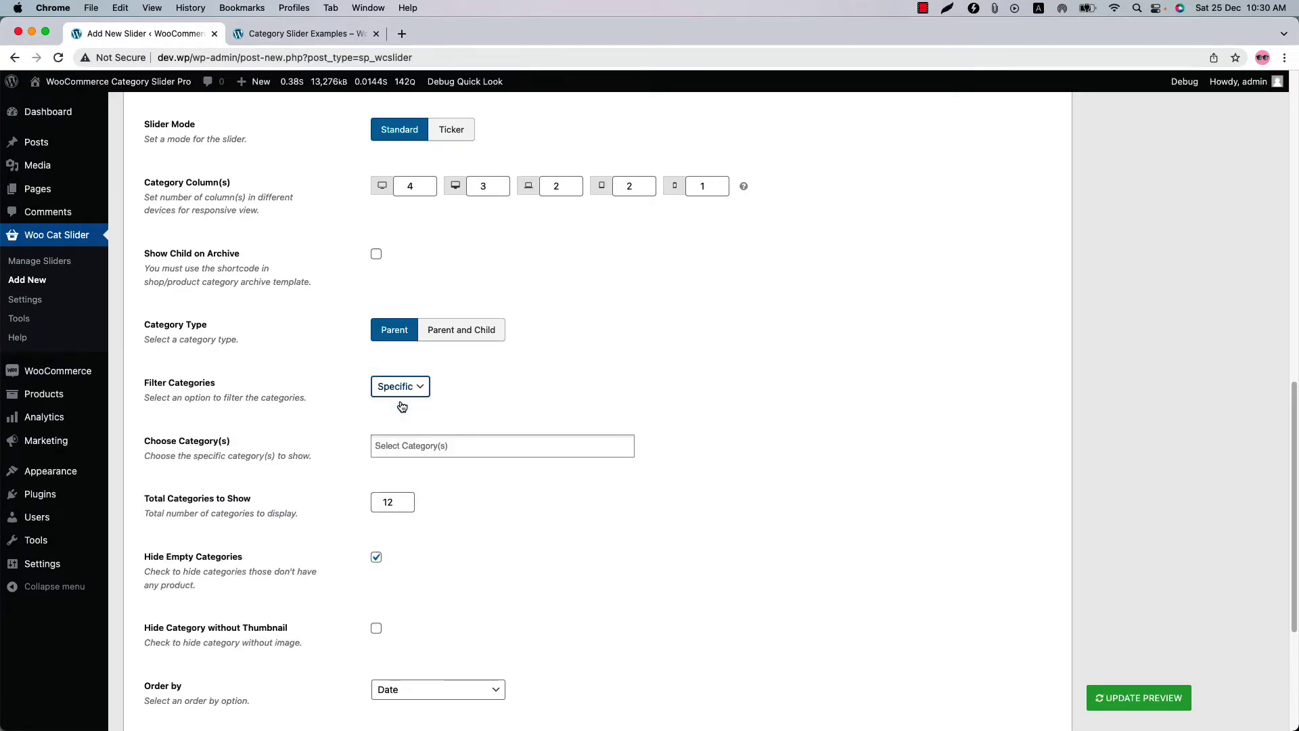
{"action": "left_click", "coordinate": [399, 447]}
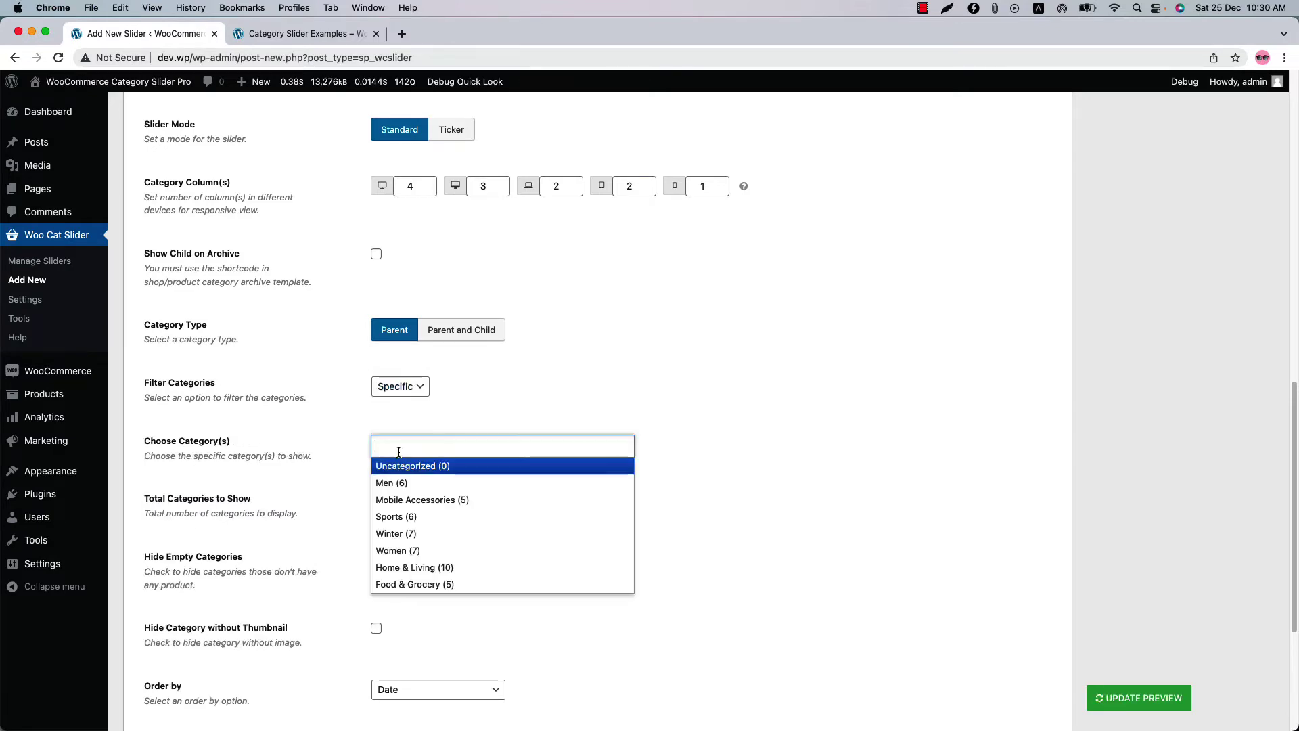
{"action": "left_click", "coordinate": [400, 391]}
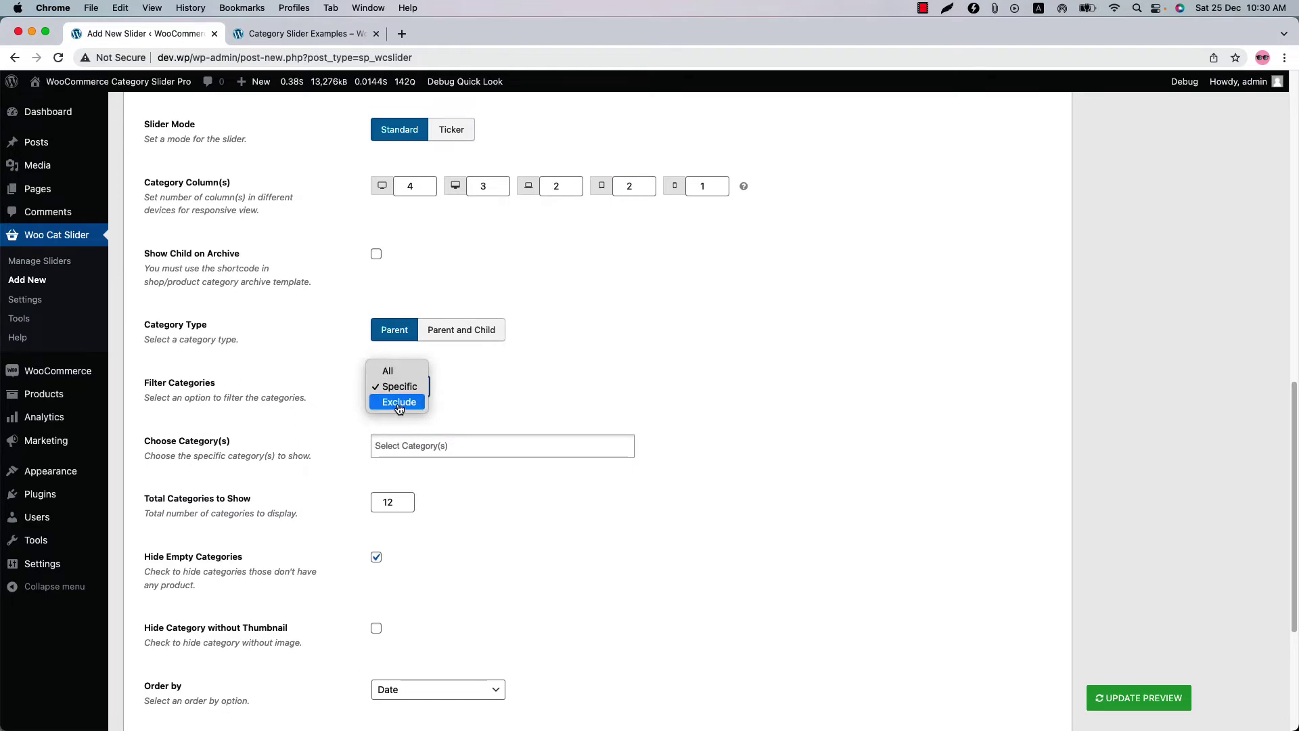
{"action": "left_click", "coordinate": [399, 403]}
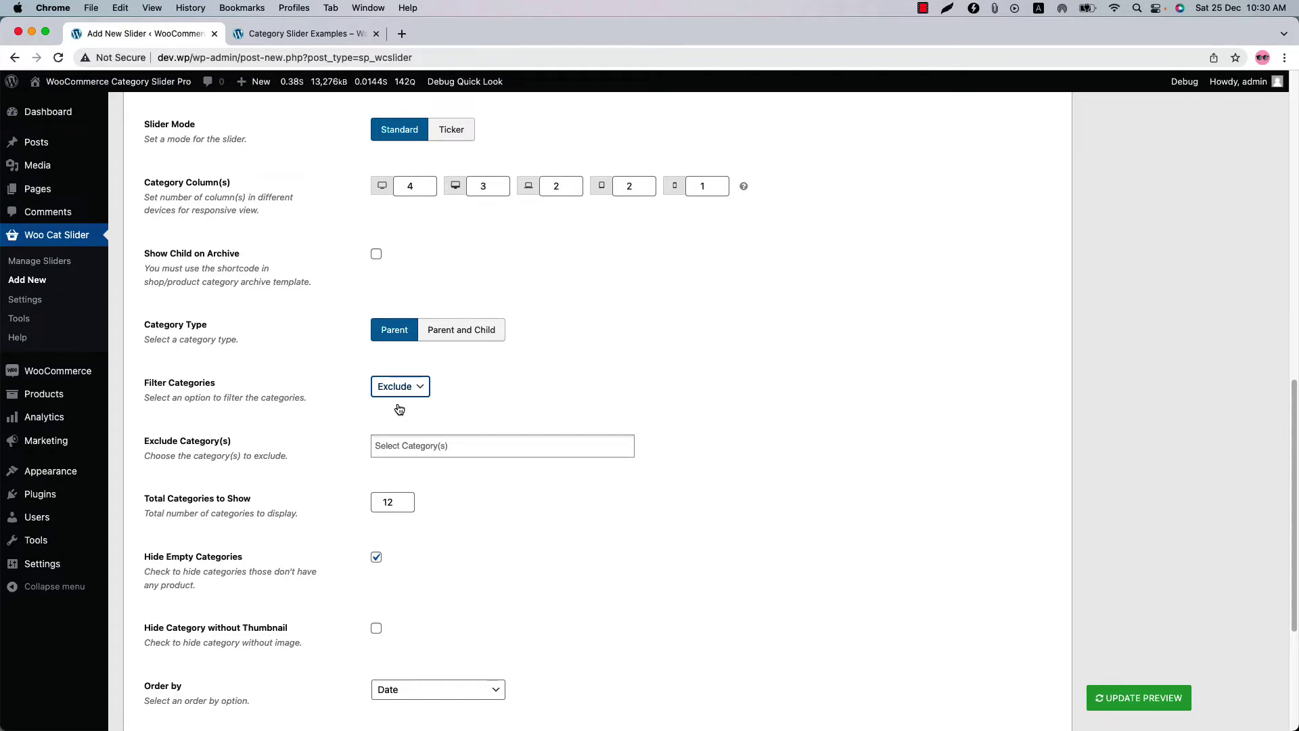
{"action": "double_click", "coordinate": [399, 406]}
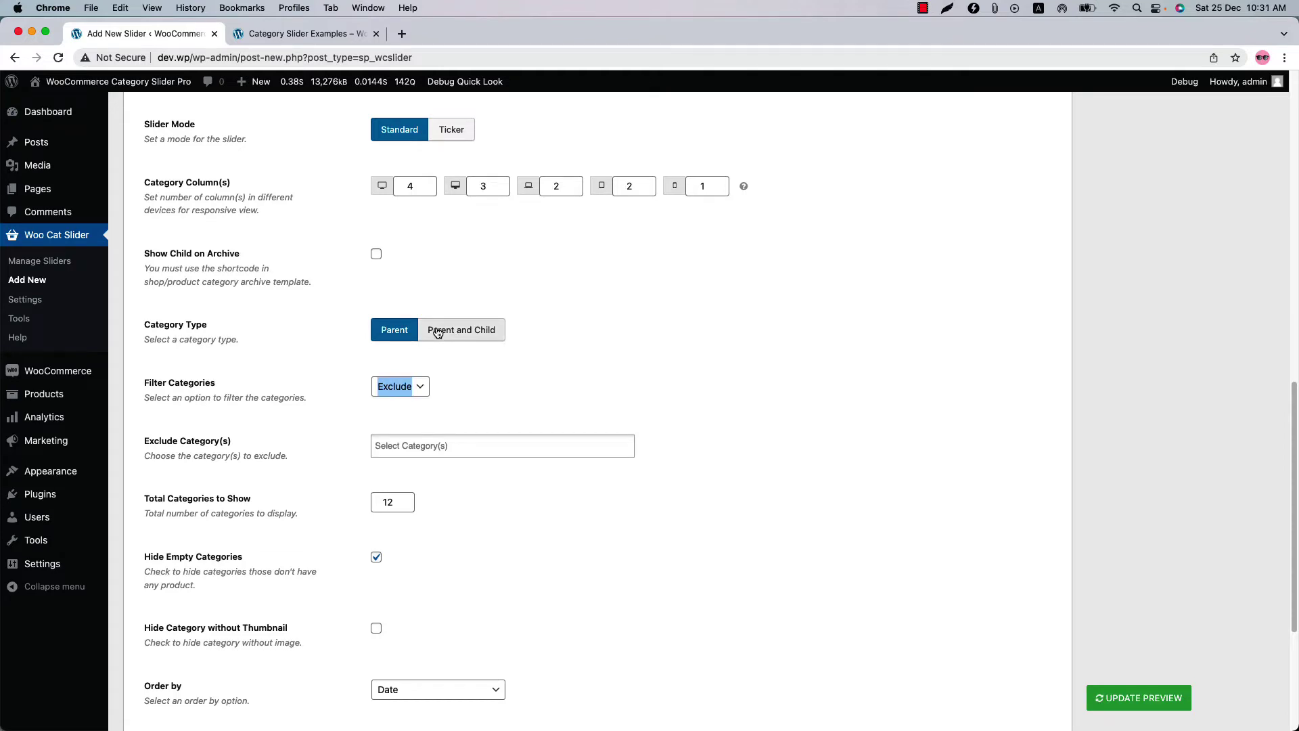
Switch Category Type to Parent and Child and browse the Select Category(s) list
{"action": "left_click", "coordinate": [471, 330]}
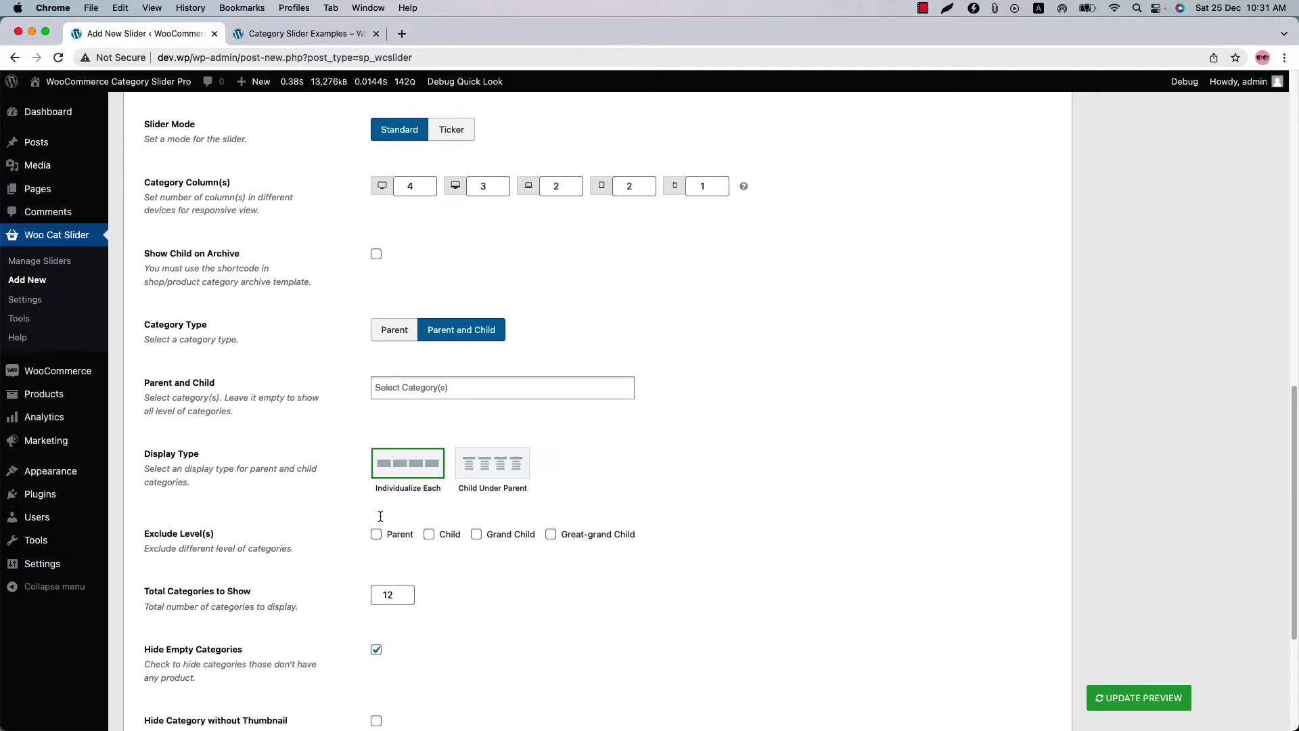
{"action": "left_click", "coordinate": [400, 385]}
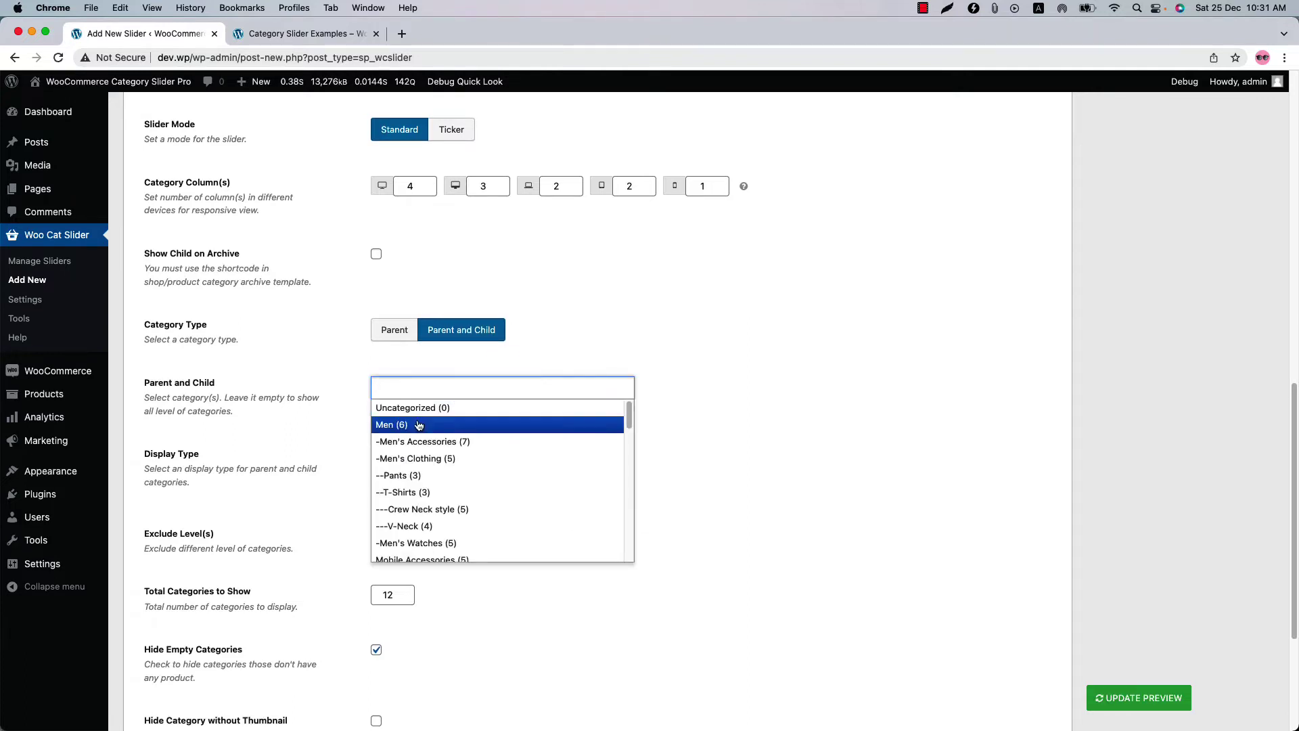
{"action": "scroll", "coordinate": [427, 495], "scroll_direction": "down", "scroll_amount": 5}
{"action": "scroll", "coordinate": [427, 496], "scroll_direction": "down", "scroll_amount": 5}
{"action": "scroll", "coordinate": [426, 495], "scroll_direction": "up", "scroll_amount": 15}
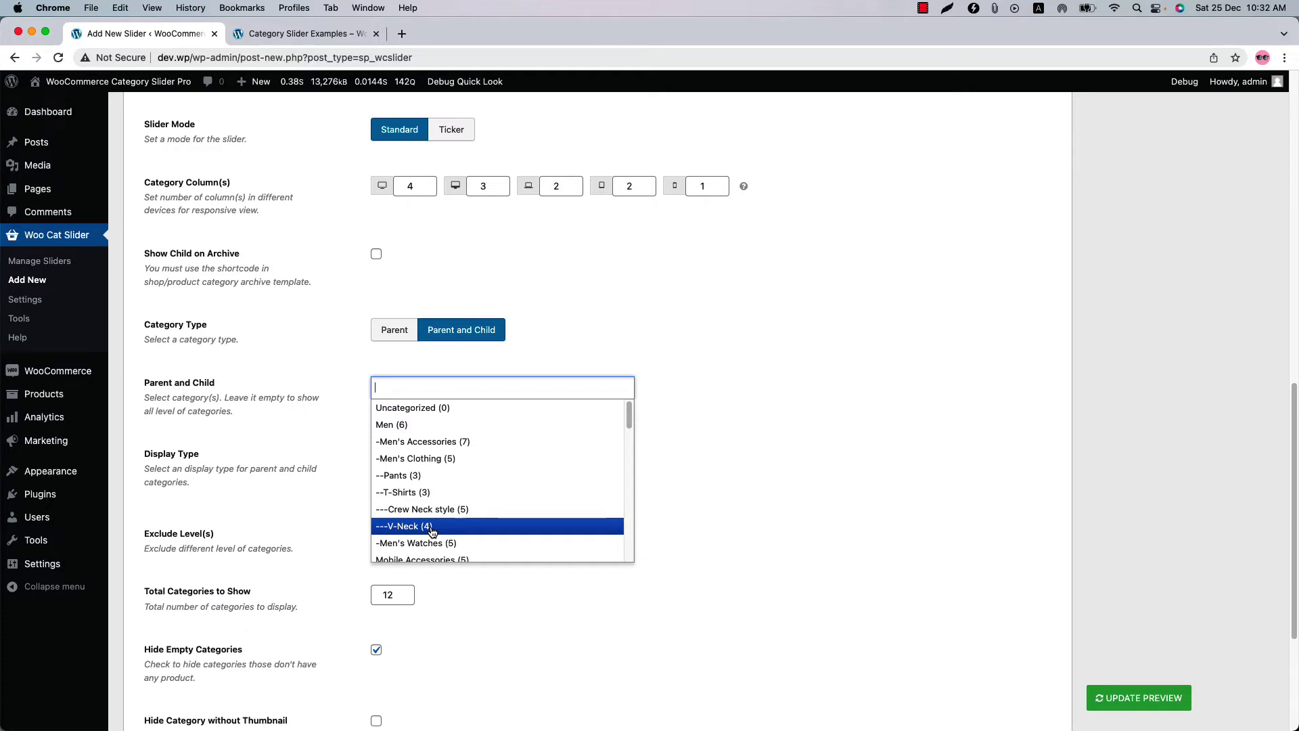
Choose Men's Accessories, Men's Clothing, Men's Watches, Cricket and Clothing, then update the preview
{"action": "left_click", "coordinate": [437, 441]}
{"action": "left_click", "coordinate": [503, 392]}
{"action": "left_click", "coordinate": [477, 528]}
{"action": "left_click", "coordinate": [571, 405]}
{"action": "left_click", "coordinate": [478, 525]}
{"action": "left_click", "coordinate": [571, 405]}
{"action": "left_click", "coordinate": [476, 539]}
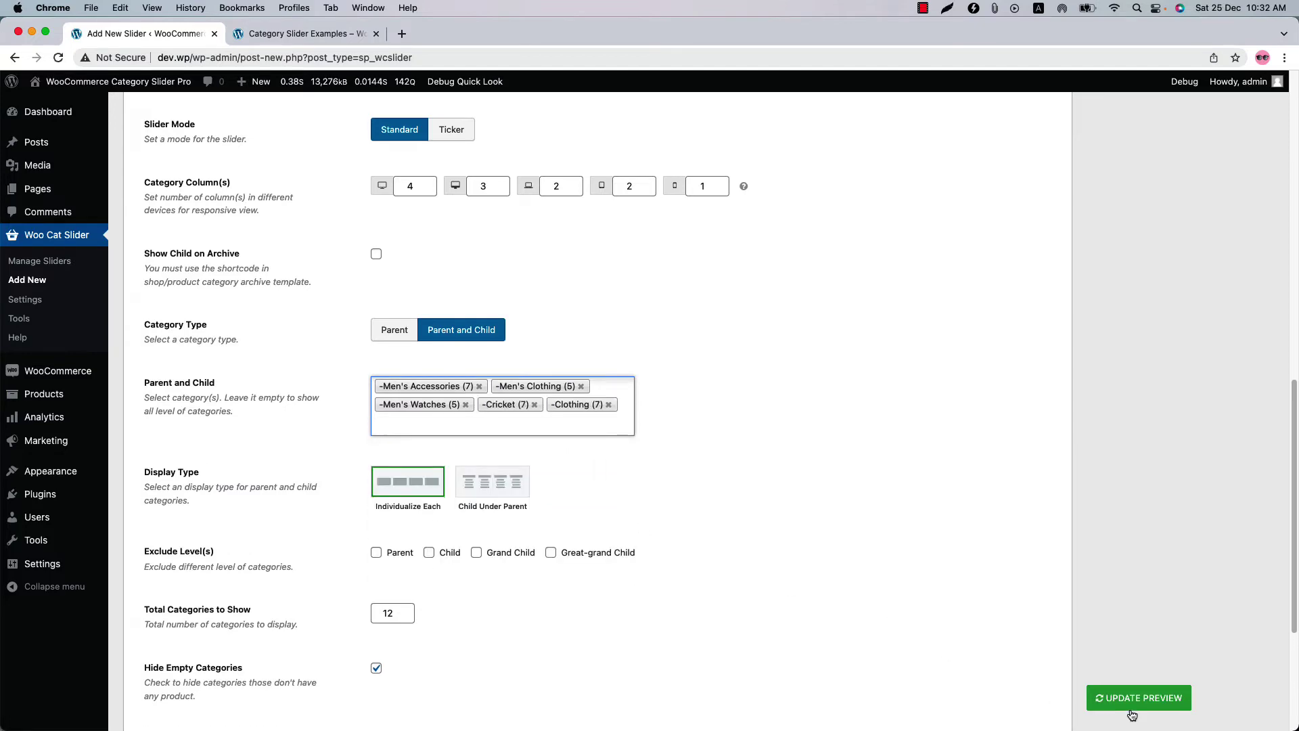
{"action": "left_click", "coordinate": [1133, 704]}
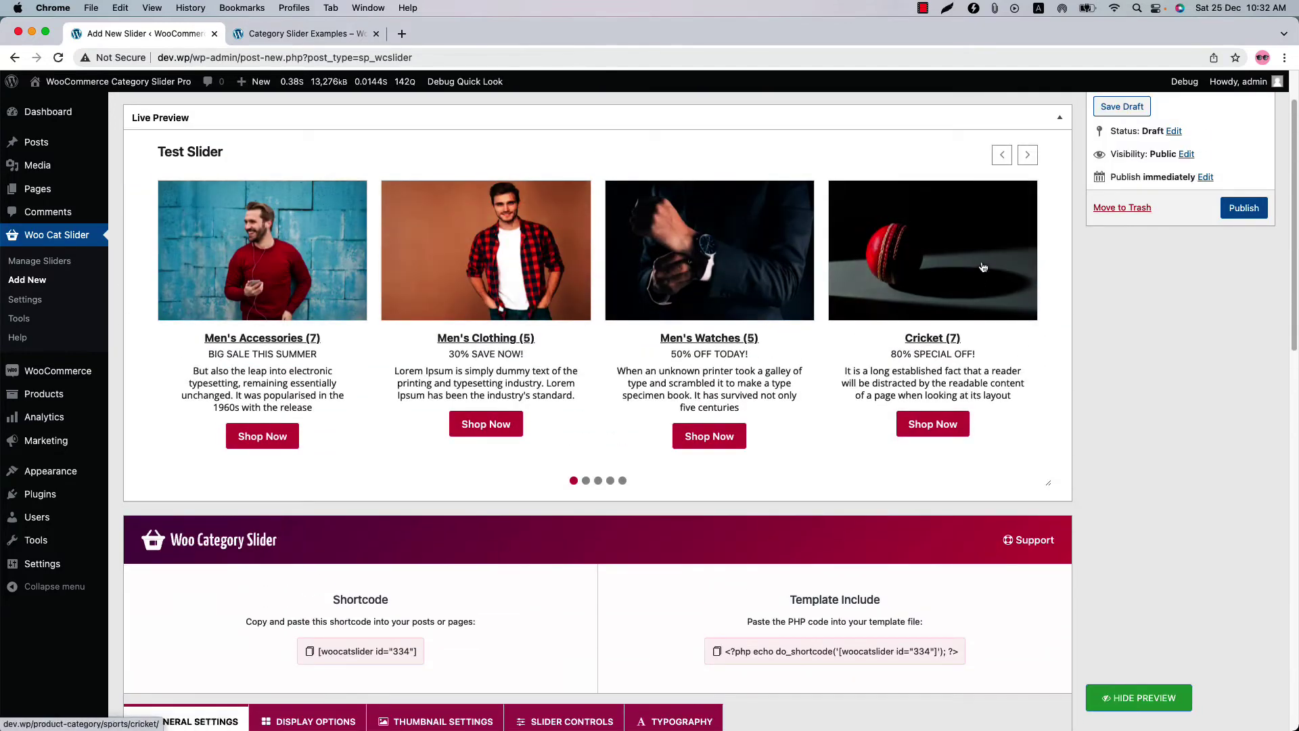
{"action": "left_click", "coordinate": [1026, 156]}
{"action": "left_click", "coordinate": [1026, 156]}
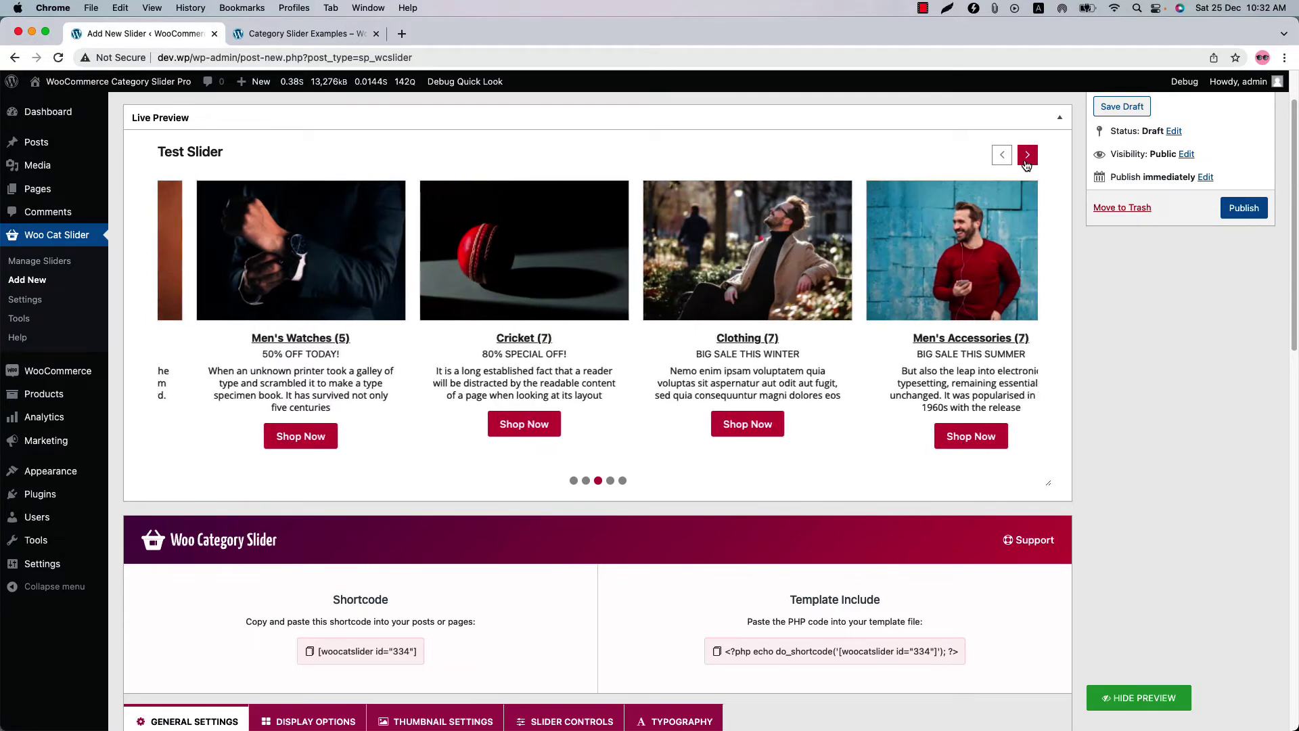
{"action": "left_click", "coordinate": [1026, 156]}
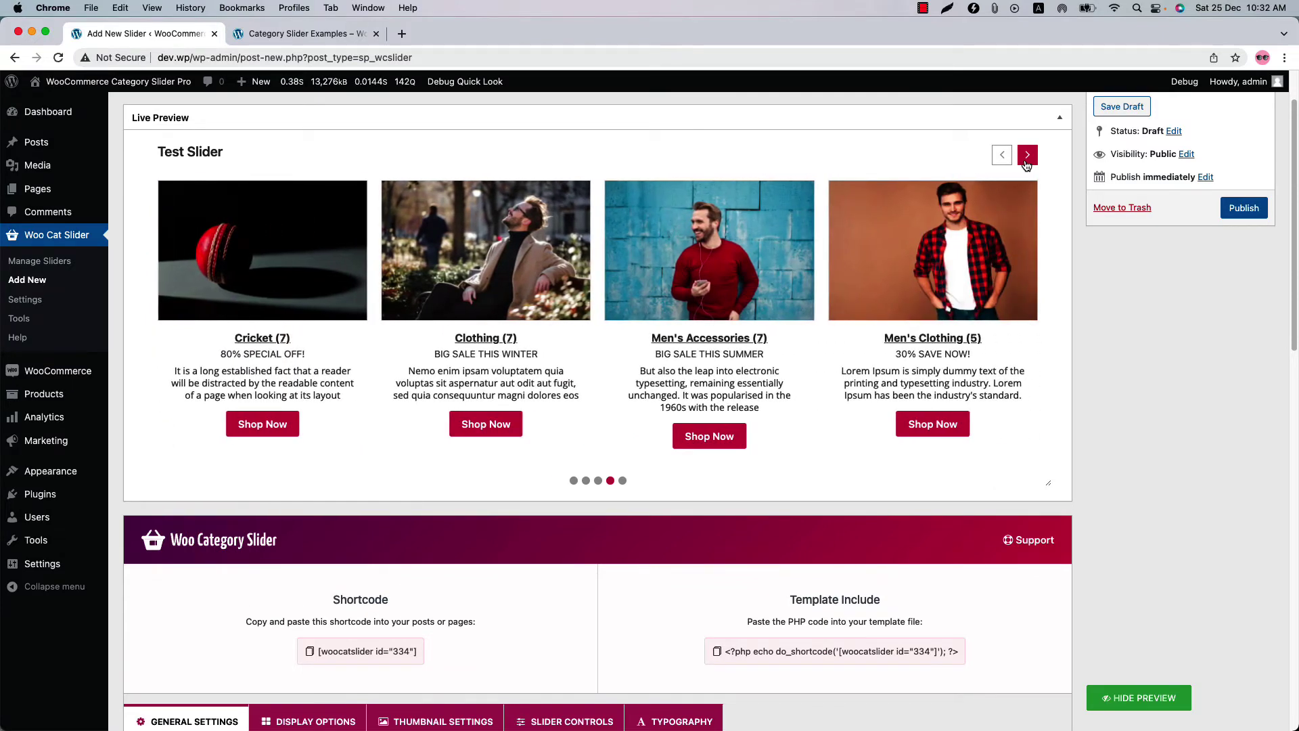
{"action": "scroll", "coordinate": [662, 551], "scroll_direction": "down", "scroll_amount": 10}
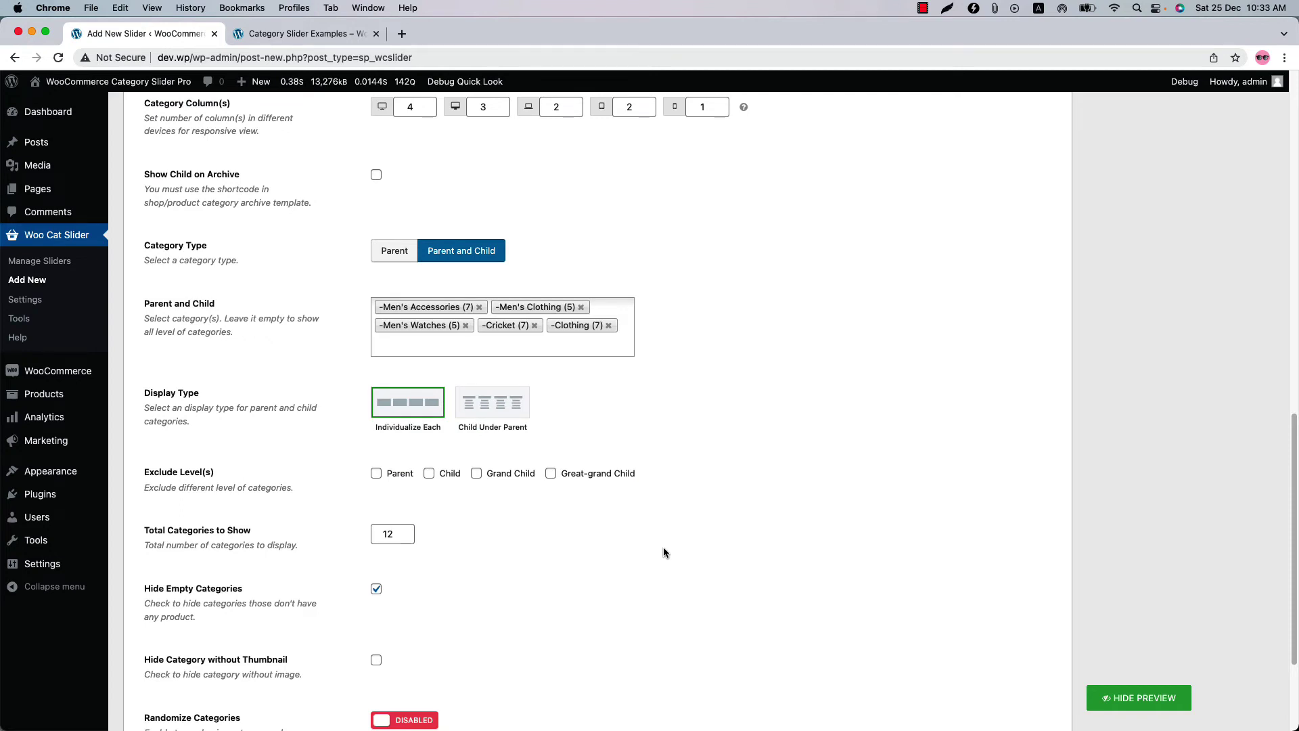
Swap the five chosen categories for Pants, T-Shirts, Hoodies, Jackets and Handbags
{"action": "left_click", "coordinate": [609, 324]}
{"action": "left_click", "coordinate": [534, 324]}
{"action": "left_click", "coordinate": [465, 324]}
{"action": "left_click", "coordinate": [479, 306]}
{"action": "left_click", "coordinate": [454, 307]}
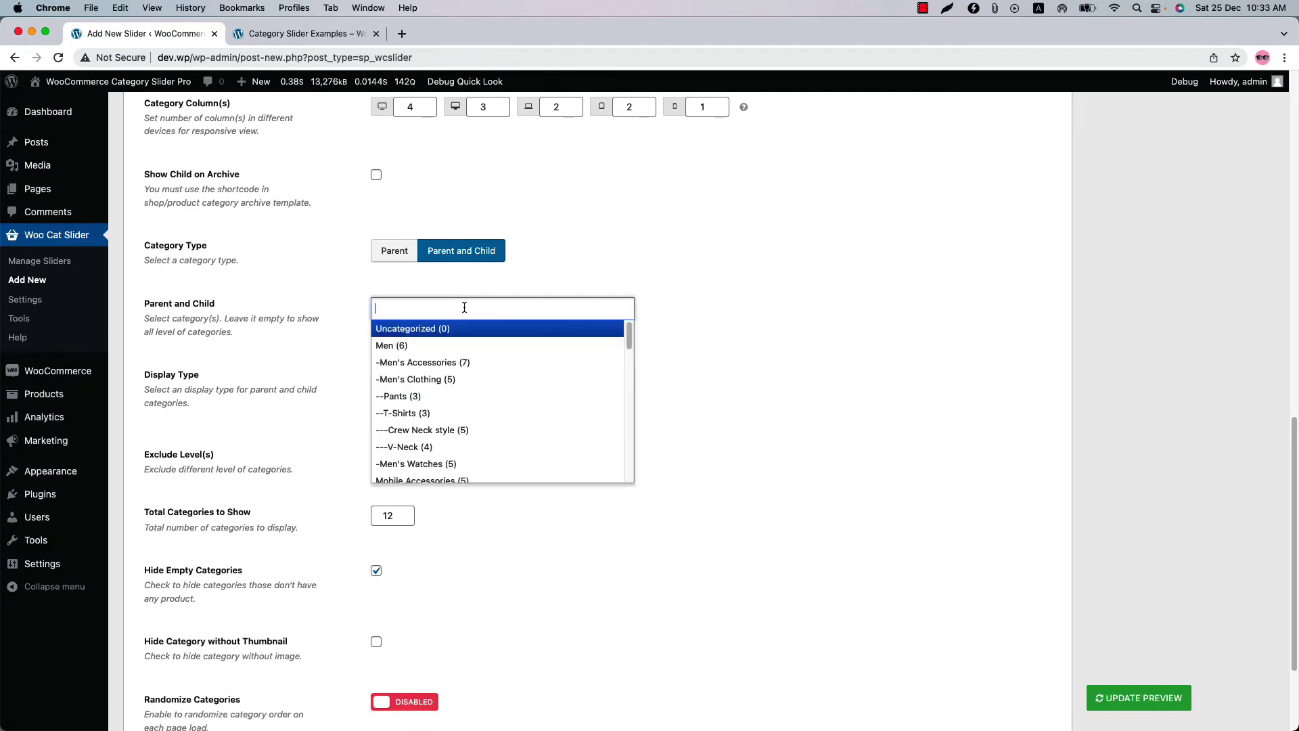
{"action": "left_click", "coordinate": [433, 399]}
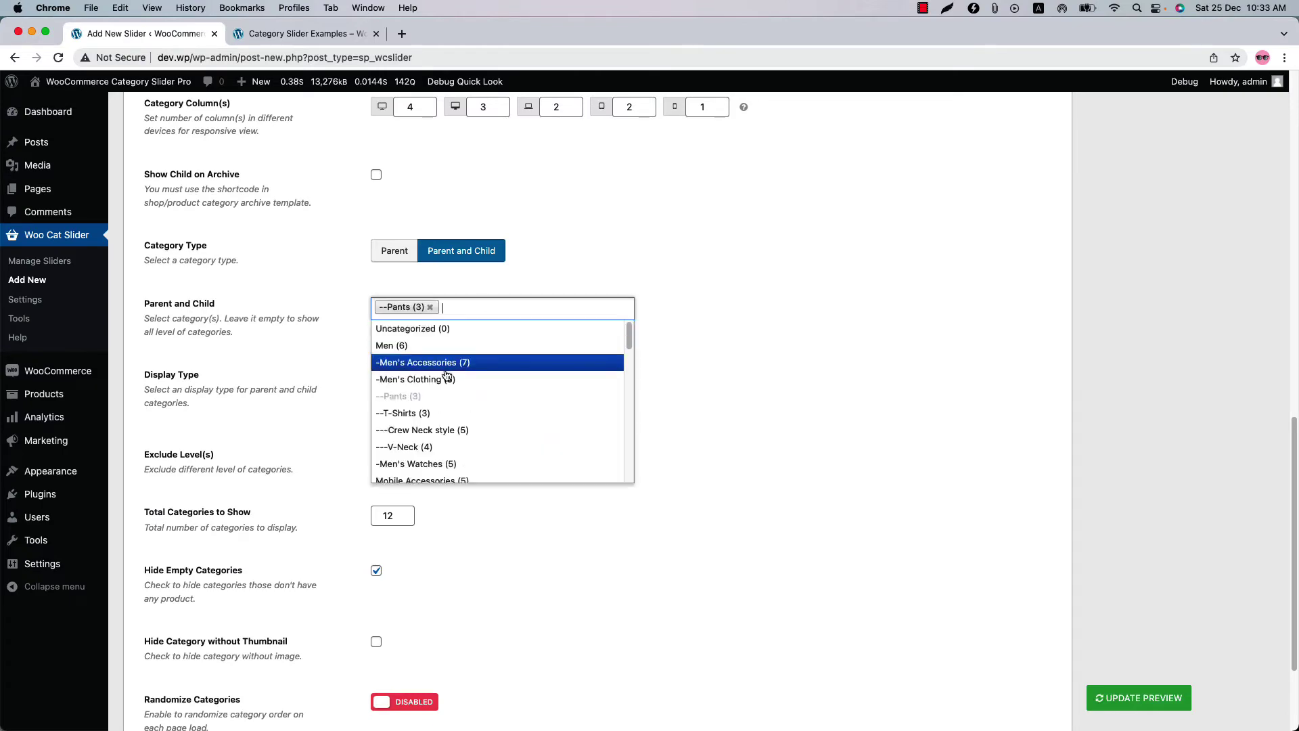
{"action": "left_click", "coordinate": [446, 413]}
{"action": "scroll", "coordinate": [488, 415], "scroll_direction": "down", "scroll_amount": 8}
{"action": "left_click", "coordinate": [522, 414]}
{"action": "left_click", "coordinate": [522, 473]}
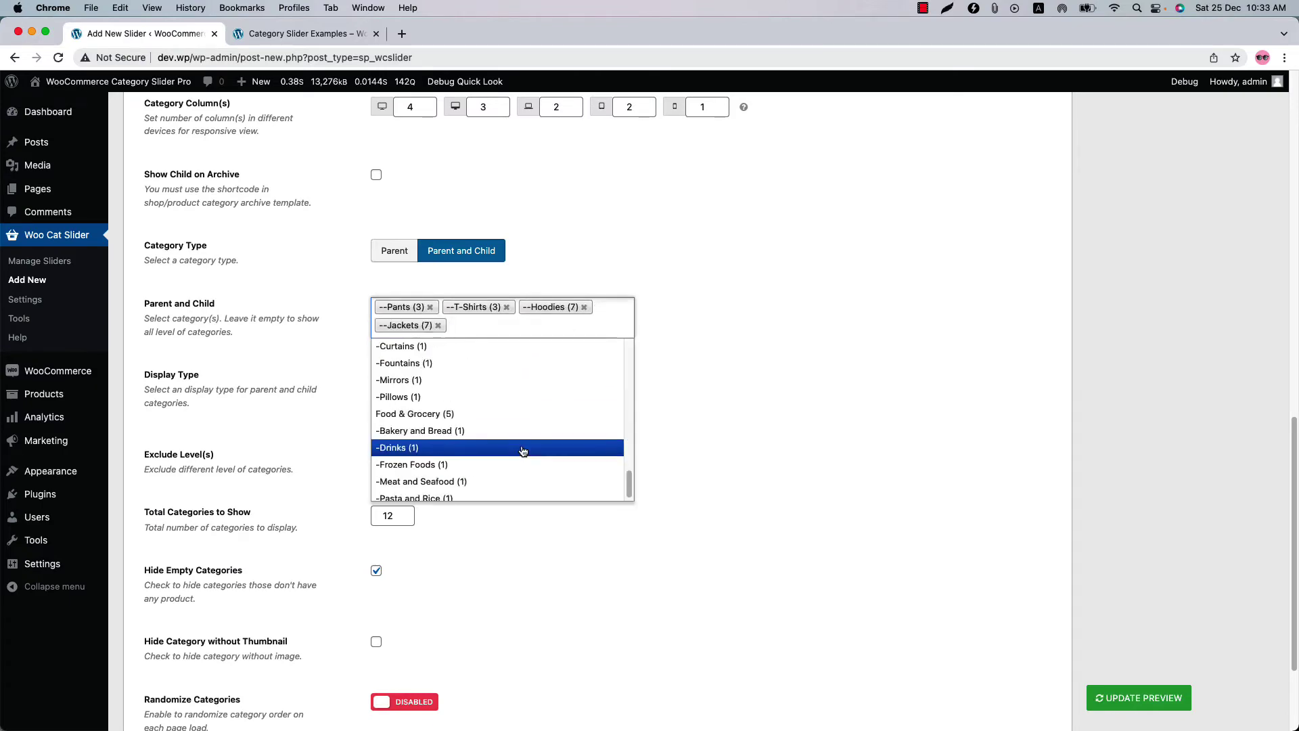
{"action": "left_click", "coordinate": [522, 449]}
Update the preview and step back and forth through the grandchild cards
{"action": "left_click", "coordinate": [1113, 695]}
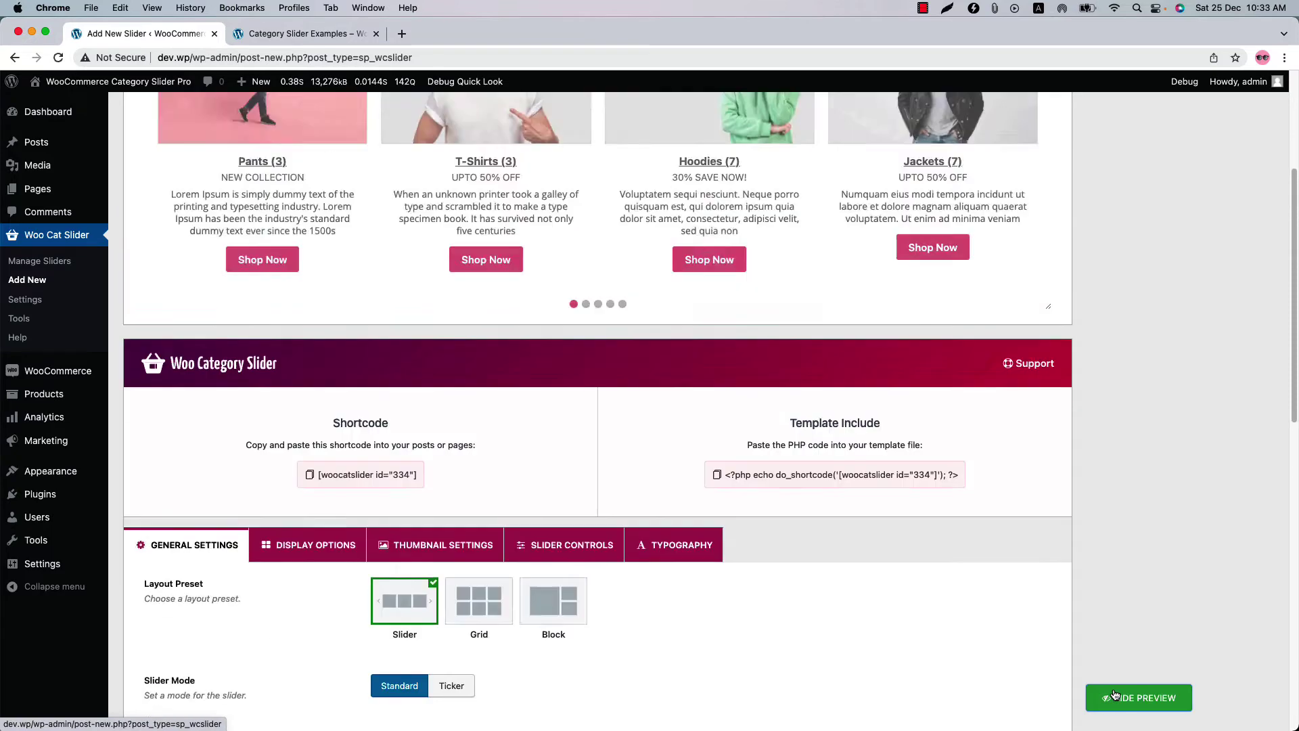
{"action": "left_click", "coordinate": [1002, 156]}
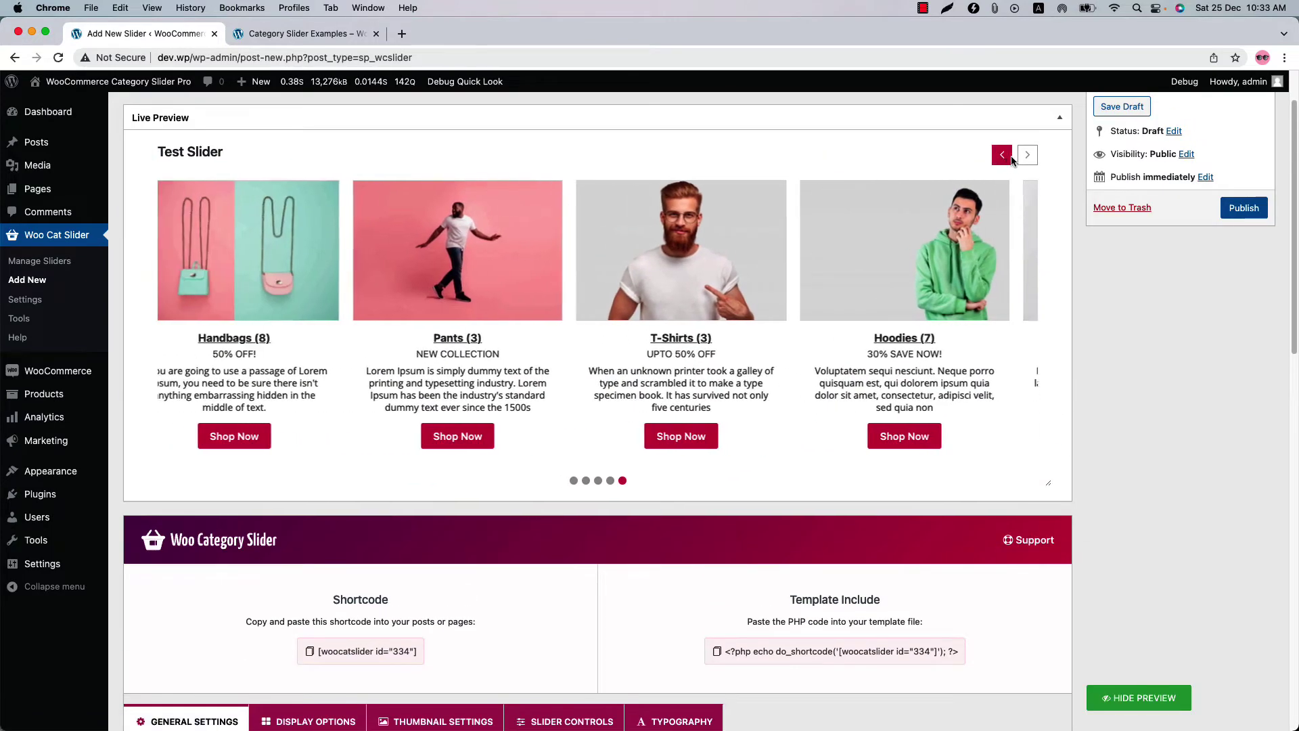
{"action": "left_click", "coordinate": [1026, 156]}
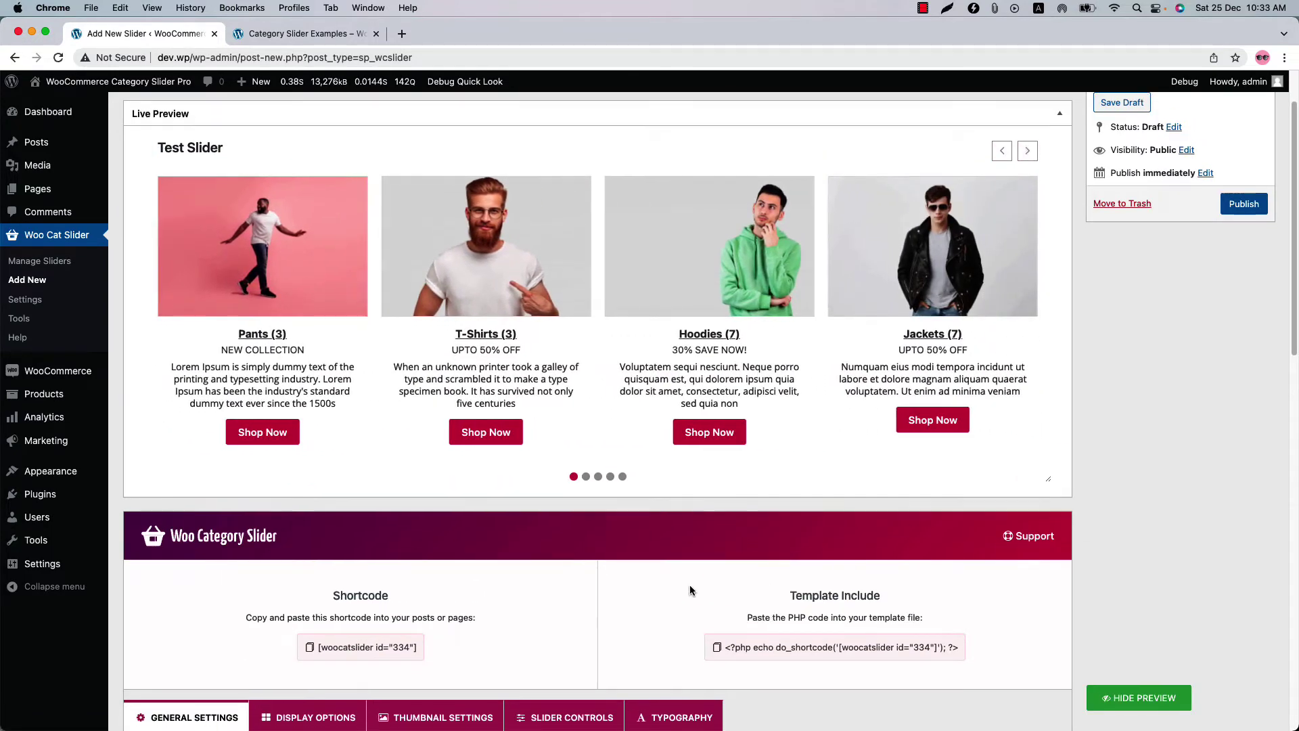
{"action": "scroll", "coordinate": [689, 585], "scroll_direction": "down", "scroll_amount": 10}
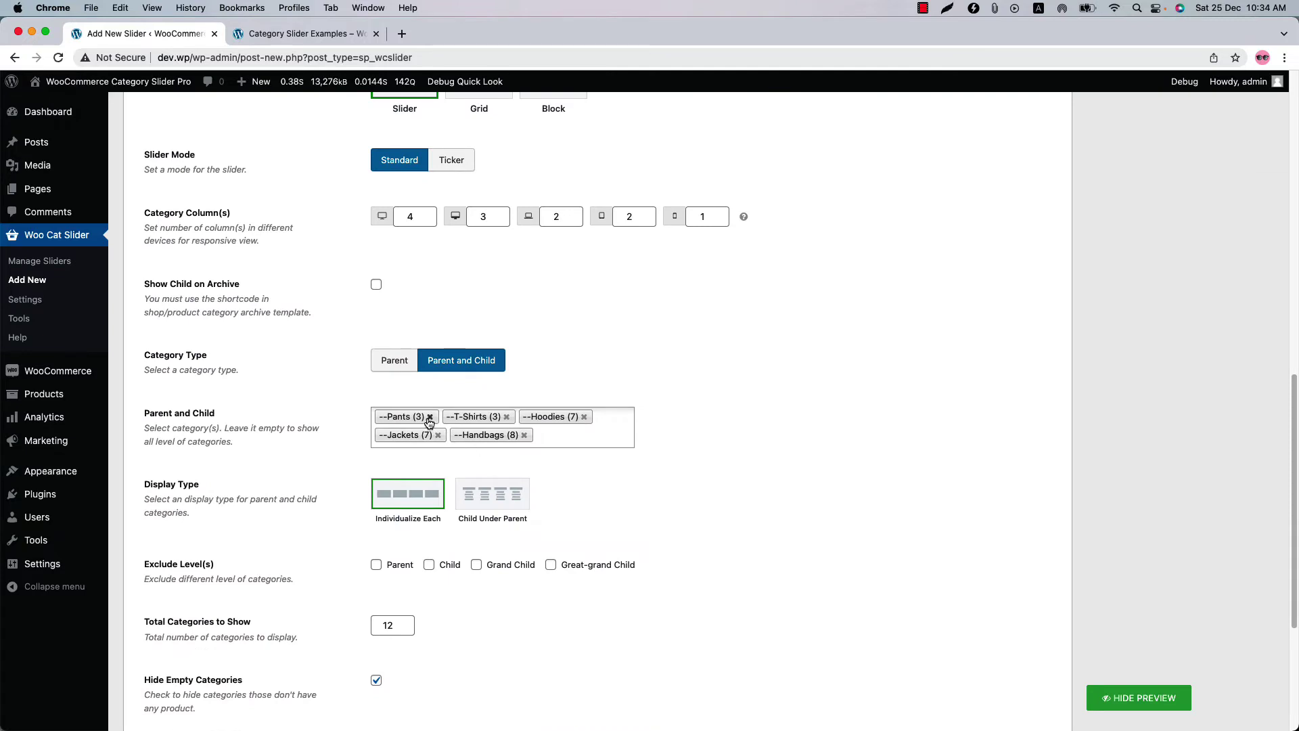
Remove Pants, T-Shirts, Hoodies, Jackets and Handbags from the selected categories
{"action": "left_click", "coordinate": [429, 416]}
{"action": "left_click", "coordinate": [439, 417]}
{"action": "left_click", "coordinate": [440, 417]}
{"action": "left_click", "coordinate": [438, 416]}
{"action": "left_click", "coordinate": [447, 417]}
{"action": "scroll", "coordinate": [466, 474], "scroll_direction": "down", "scroll_amount": 2}
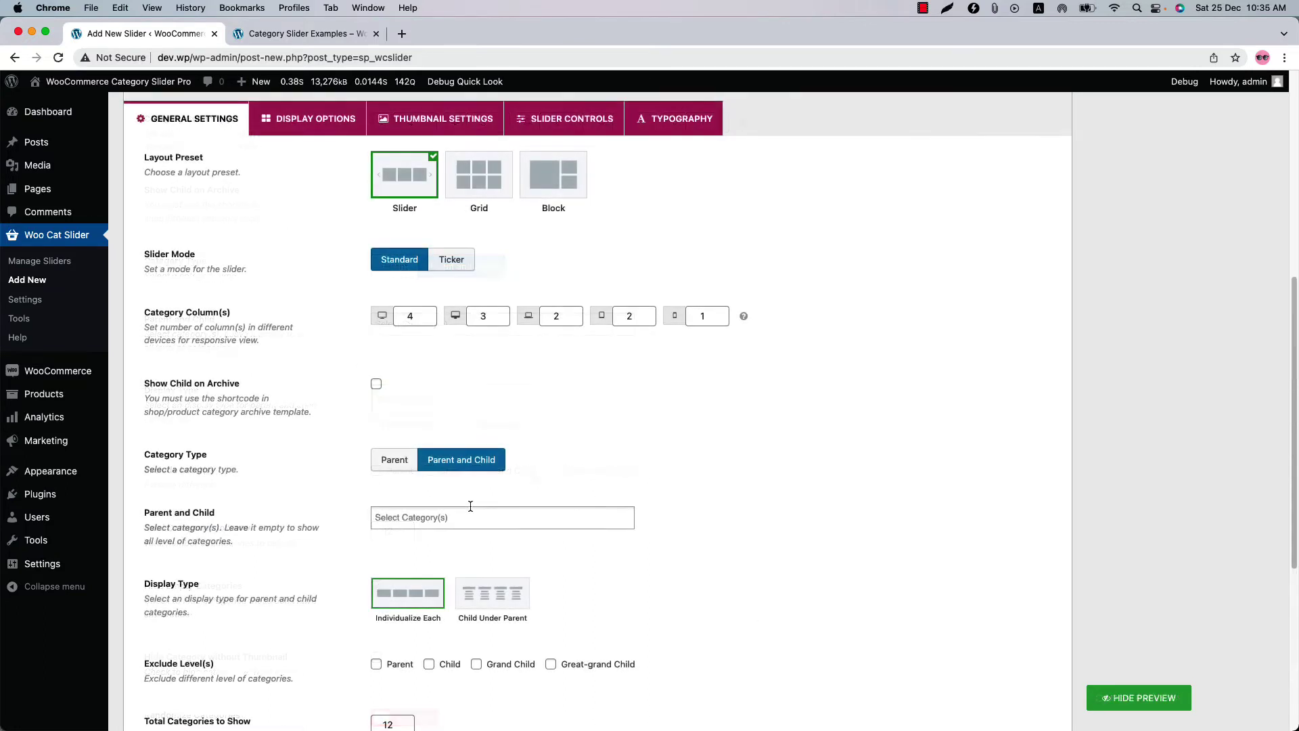
Browse the Select Category(s) list without choosing anything yet
{"action": "left_click", "coordinate": [470, 519]}
{"action": "left_click", "coordinate": [570, 484]}
{"action": "left_click", "coordinate": [476, 524]}
{"action": "scroll", "coordinate": [492, 648], "scroll_direction": "down", "scroll_amount": 10}
{"action": "scroll", "coordinate": [491, 648], "scroll_direction": "up", "scroll_amount": 6}
{"action": "left_click", "coordinate": [740, 640]}
{"action": "left_click", "coordinate": [420, 510]}
Add Men and the next seven categories from the list
{"action": "left_click", "coordinate": [425, 554]}
{"action": "left_click", "coordinate": [426, 571]}
{"action": "left_click", "coordinate": [428, 588]}
{"action": "left_click", "coordinate": [430, 623]}
{"action": "left_click", "coordinate": [436, 640]}
{"action": "left_click", "coordinate": [443, 633]}
{"action": "left_click", "coordinate": [447, 629]}
{"action": "left_click", "coordinate": [453, 646]}
Add Sports through Home & Living, then exclude the Great-grand Child level
{"action": "left_click", "coordinate": [548, 408]}
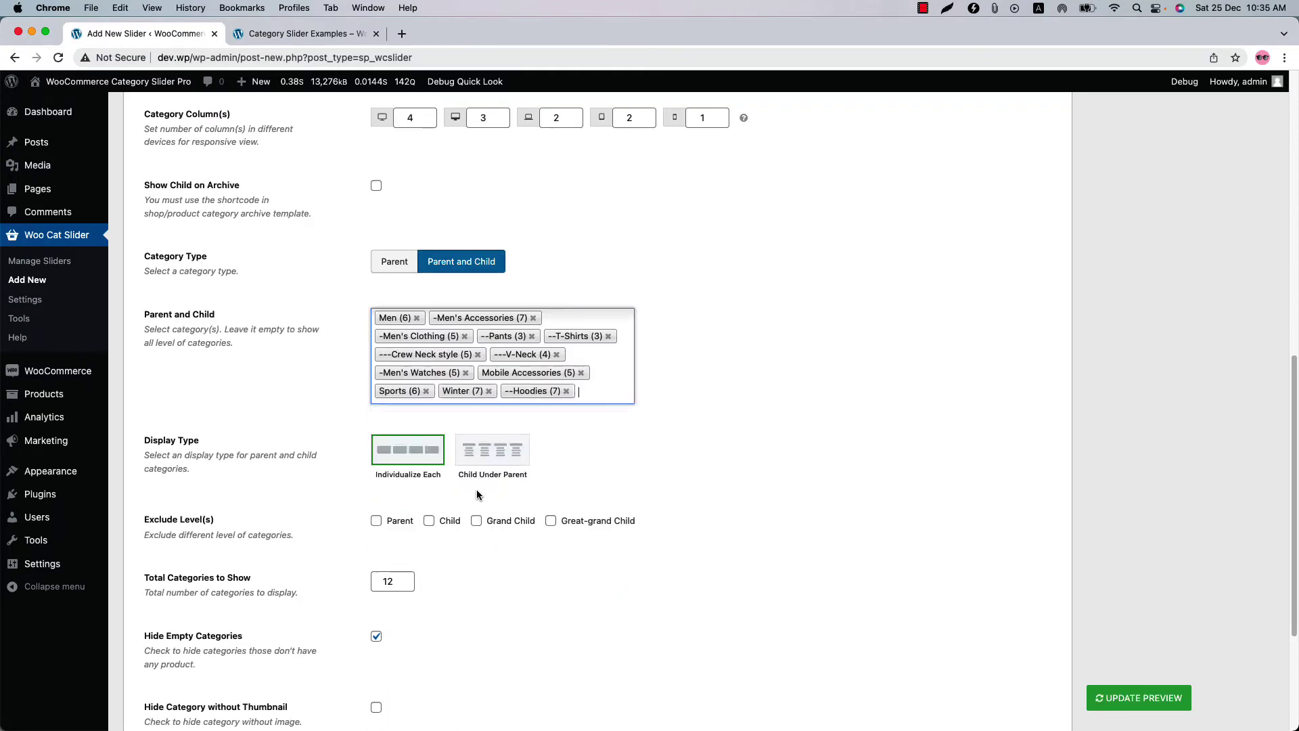
{"action": "left_click", "coordinate": [548, 413]}
{"action": "left_click", "coordinate": [497, 531]}
{"action": "left_click", "coordinate": [521, 525]}
{"action": "left_click", "coordinate": [433, 464]}
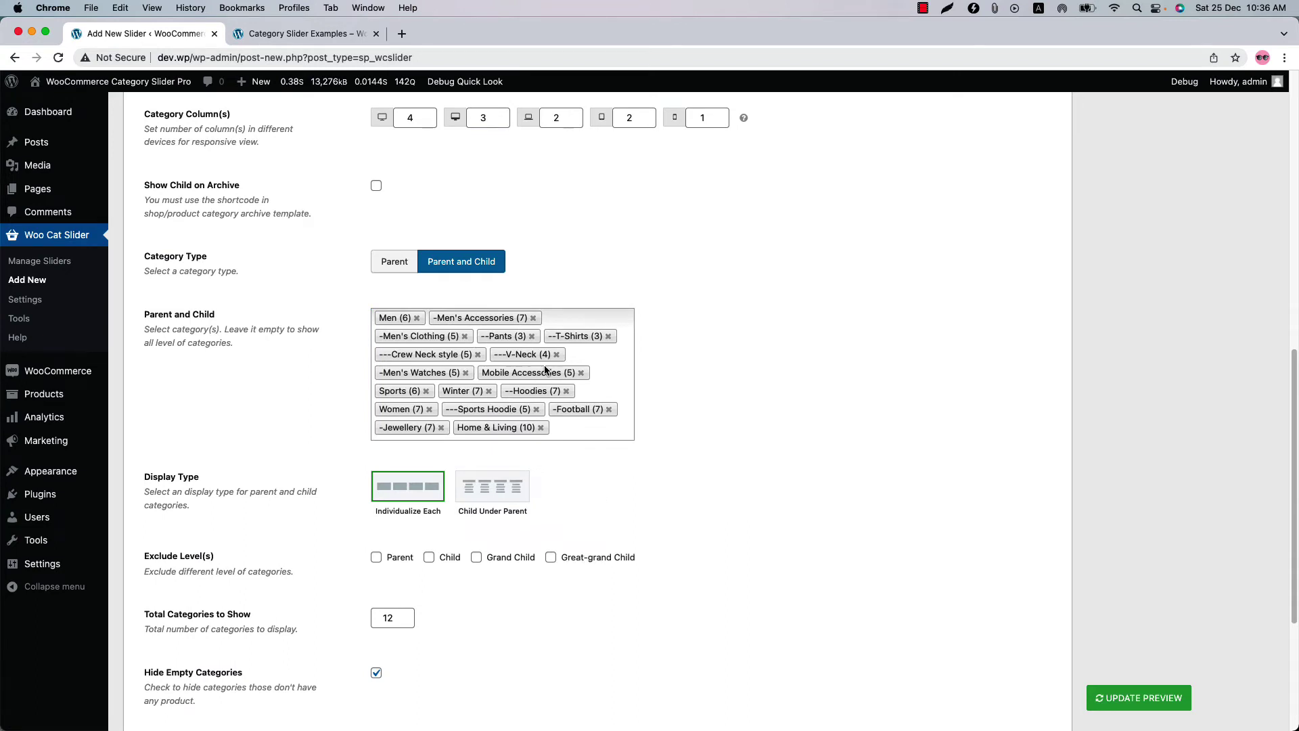
{"action": "left_click", "coordinate": [580, 562]}
Update the preview and advance four slides from Men through the seventeen categories
{"action": "left_click", "coordinate": [1117, 699]}
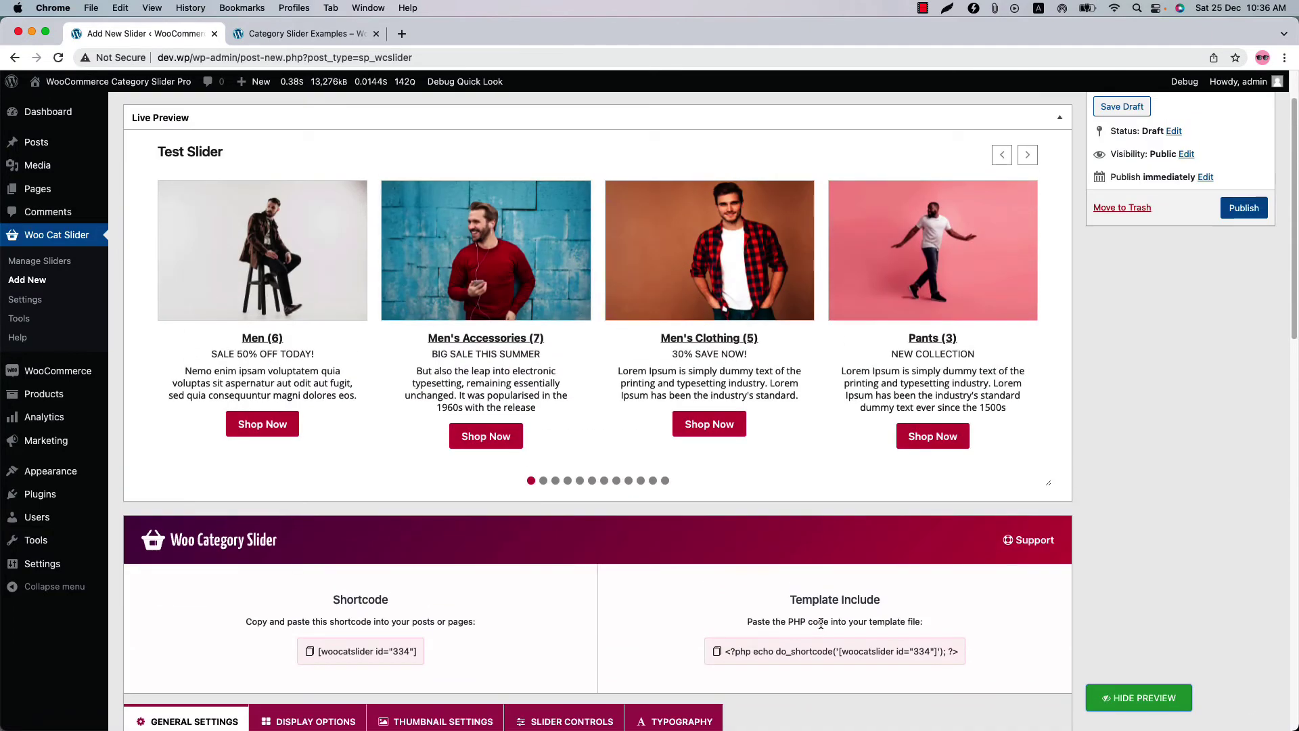
{"action": "left_click", "coordinate": [1028, 154]}
{"action": "left_click", "coordinate": [1027, 154]}
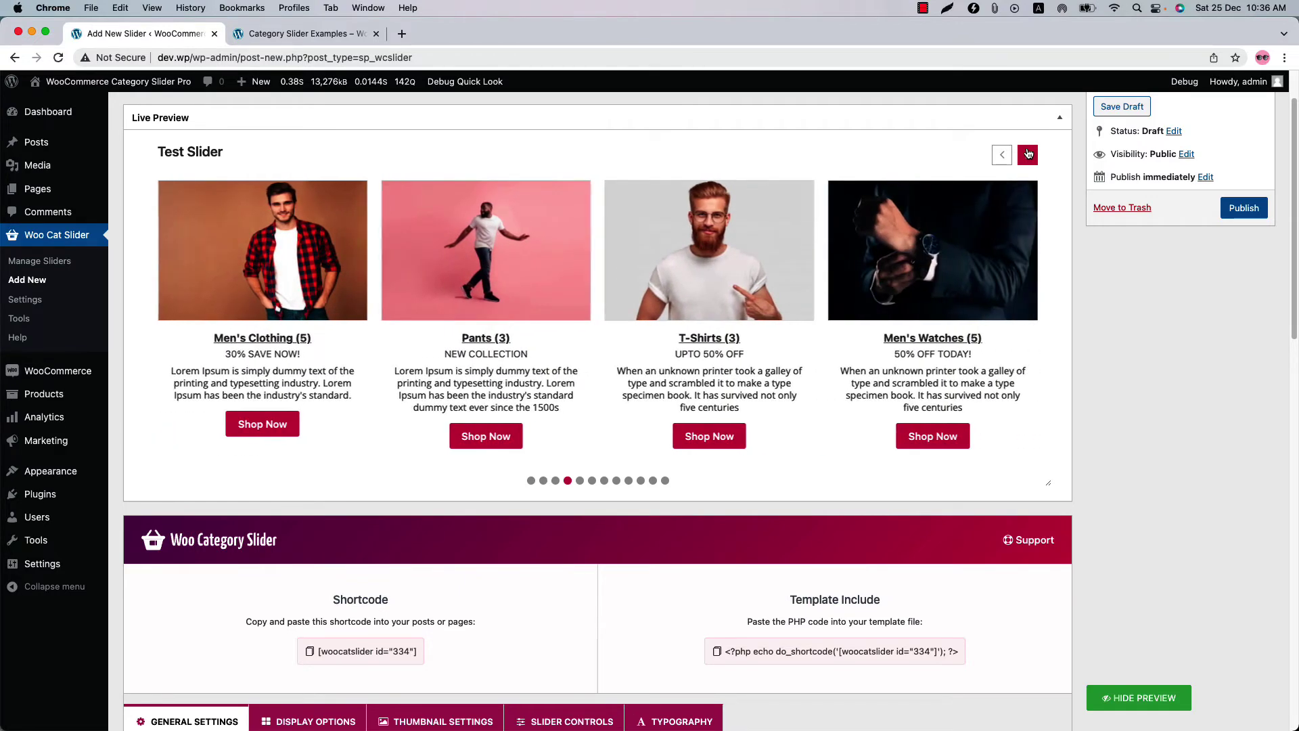
{"action": "left_click", "coordinate": [1028, 154]}
{"action": "left_click", "coordinate": [1027, 154]}
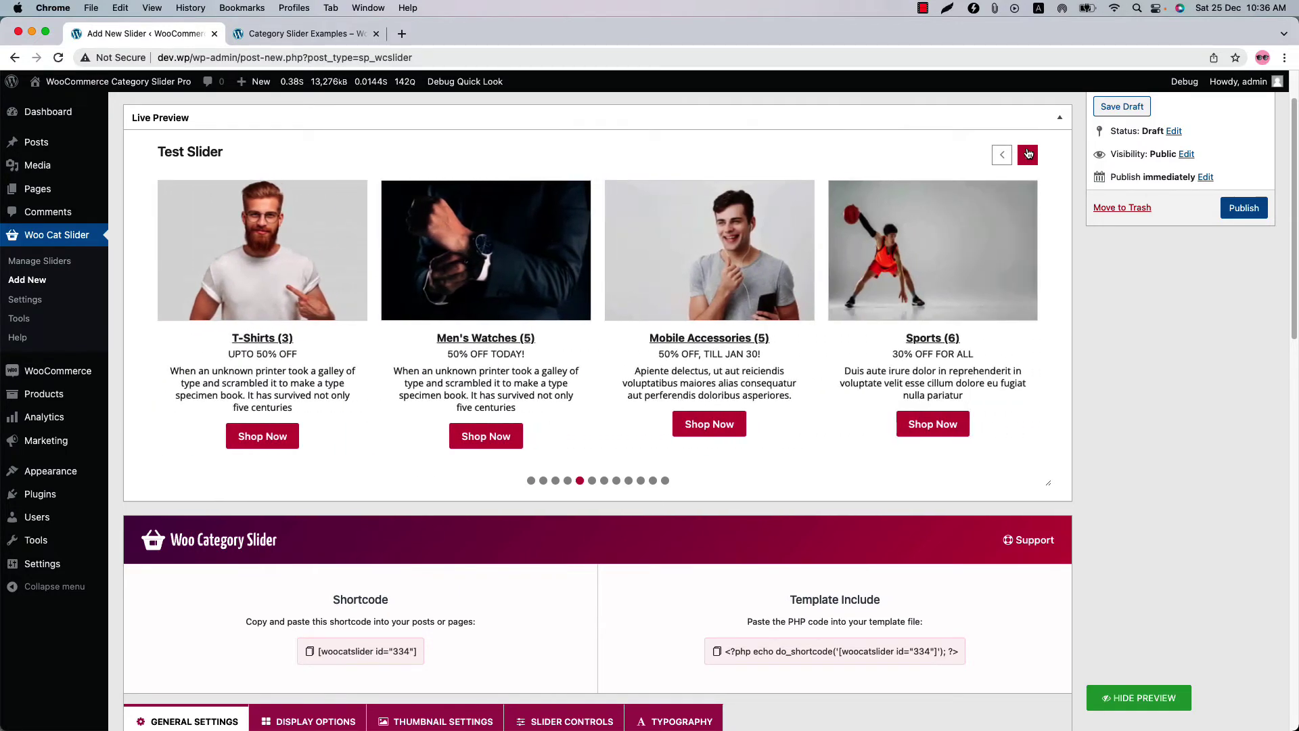
{"action": "scroll", "coordinate": [726, 540], "scroll_direction": "down", "scroll_amount": 12}
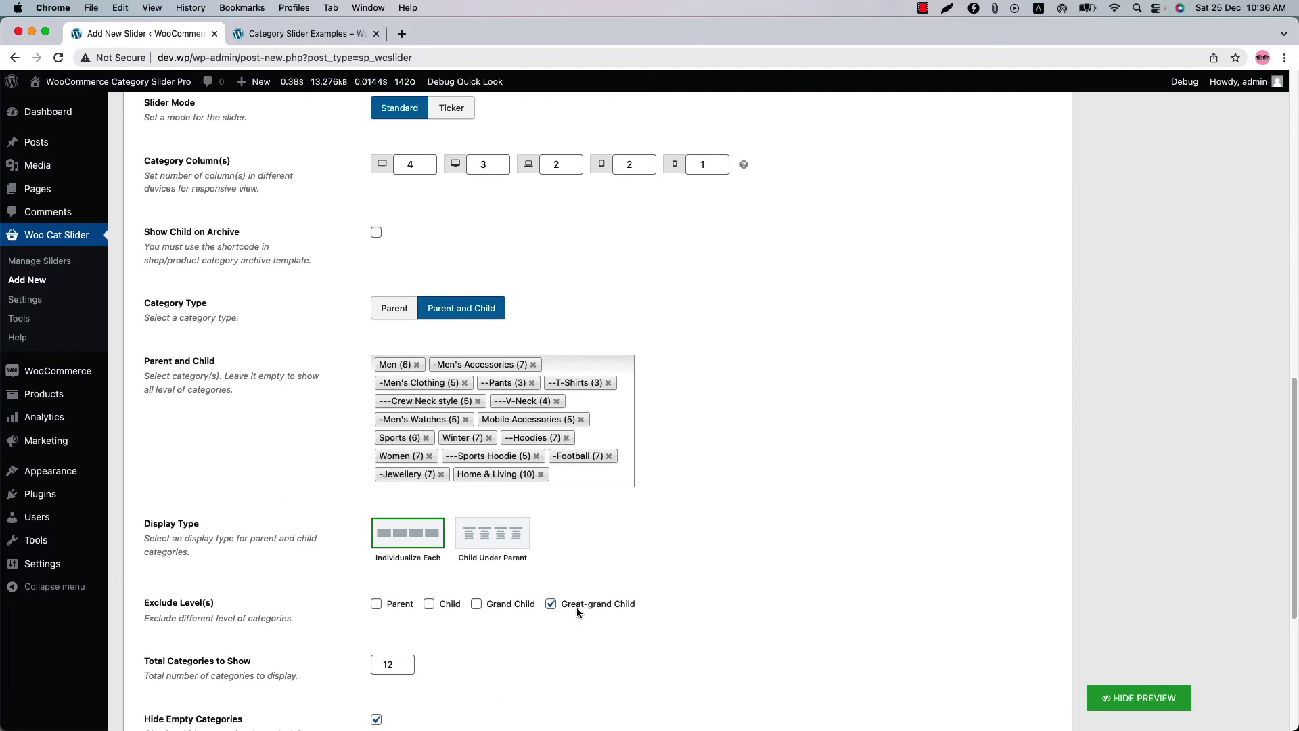
Untick Great-grand Child and tick Grand Child and Child under Exclude Level(s)
{"action": "left_click", "coordinate": [551, 603]}
{"action": "left_click", "coordinate": [512, 605]}
{"action": "left_click", "coordinate": [452, 606]}
{"action": "left_click", "coordinate": [377, 605]}
Update the preview and browse the Men, Crew Neck style and V-Neck cards
{"action": "left_click", "coordinate": [1137, 698]}
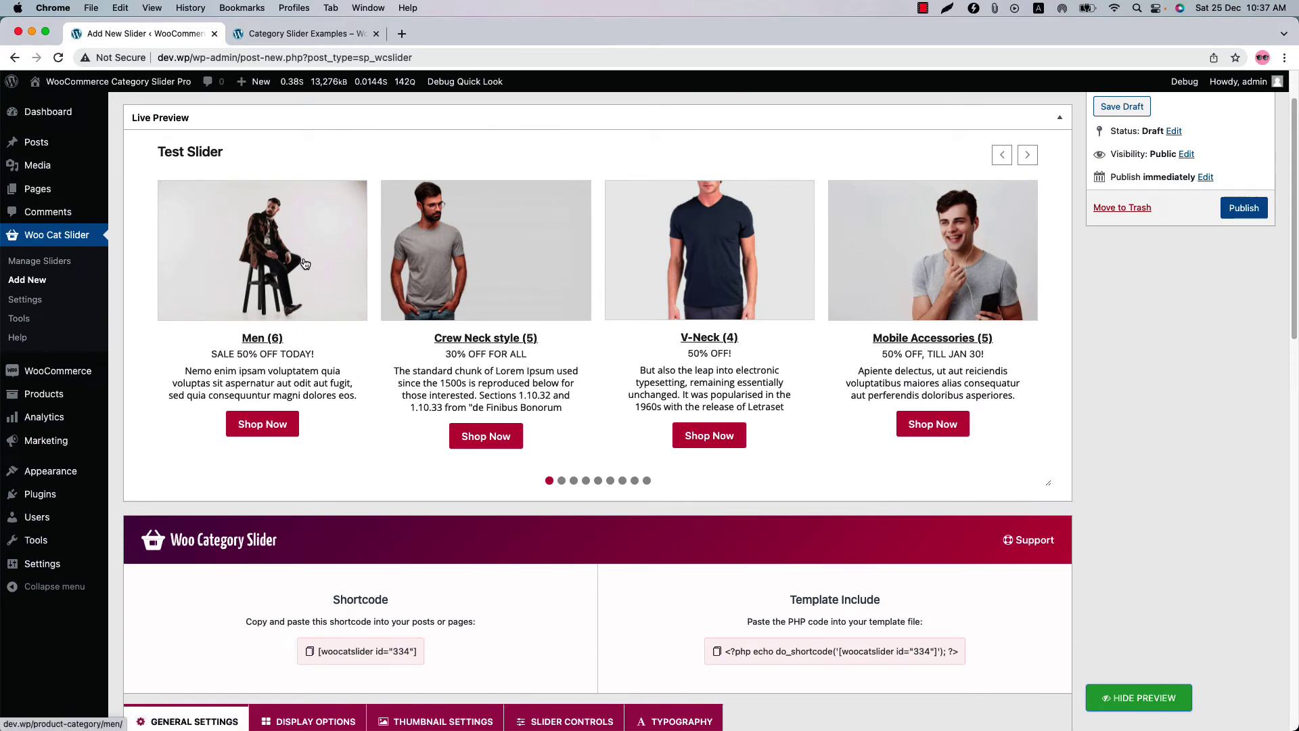
{"action": "left_click", "coordinate": [1027, 156]}
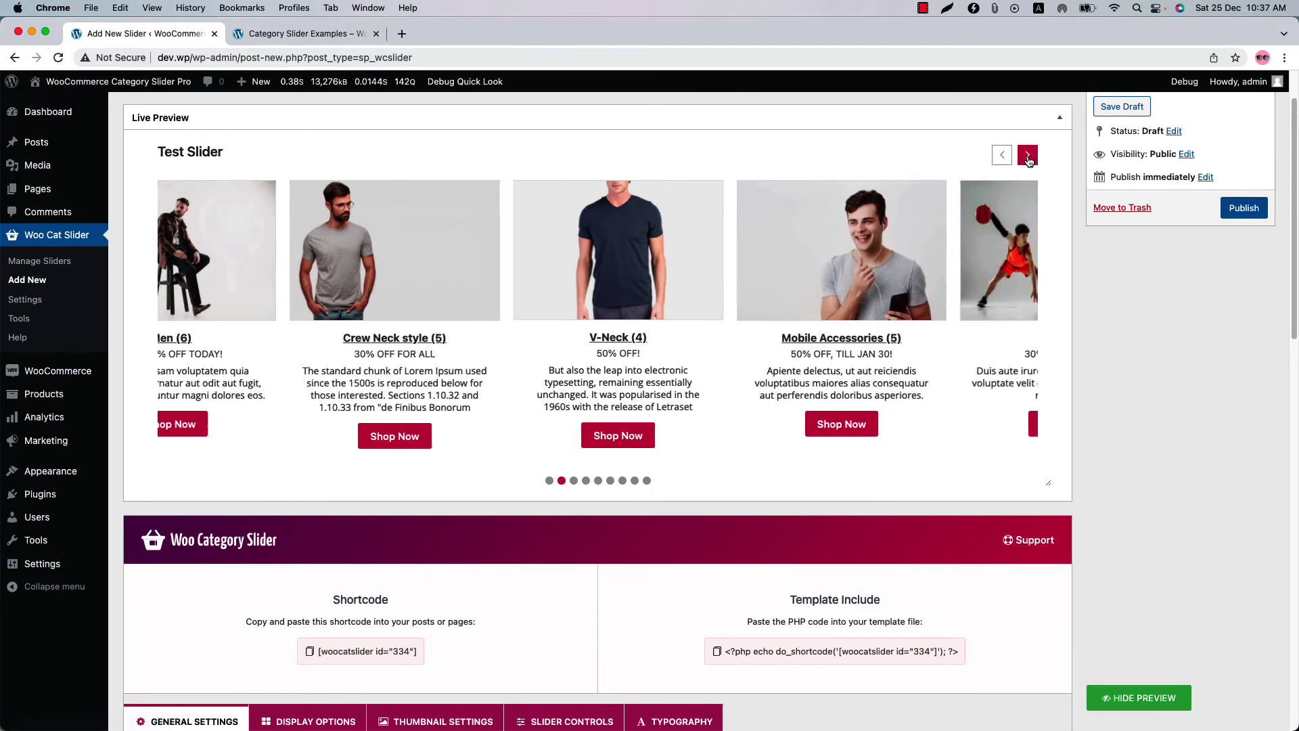
{"action": "left_click", "coordinate": [1028, 157]}
{"action": "scroll", "coordinate": [586, 594], "scroll_direction": "down", "scroll_amount": 8}
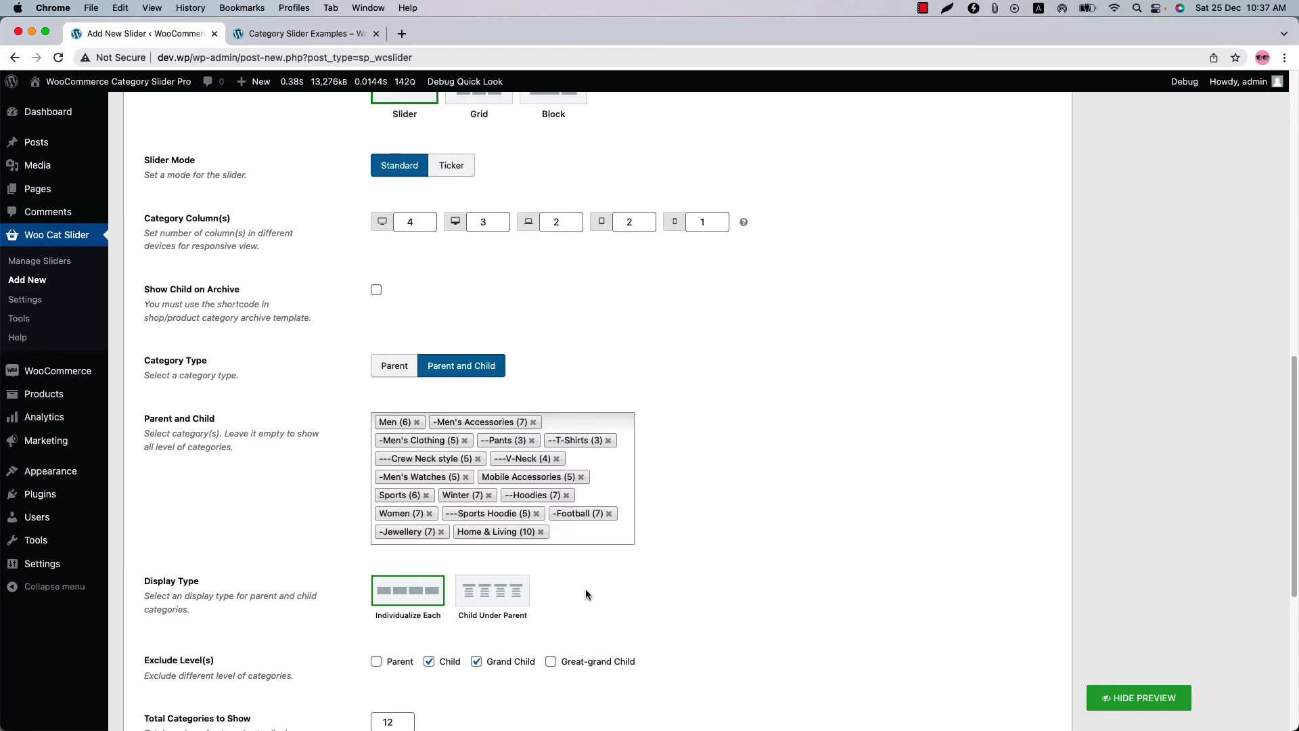
{"action": "scroll", "coordinate": [595, 587], "scroll_direction": "up", "scroll_amount": 7}
{"action": "scroll", "coordinate": [566, 603], "scroll_direction": "down", "scroll_amount": 2}
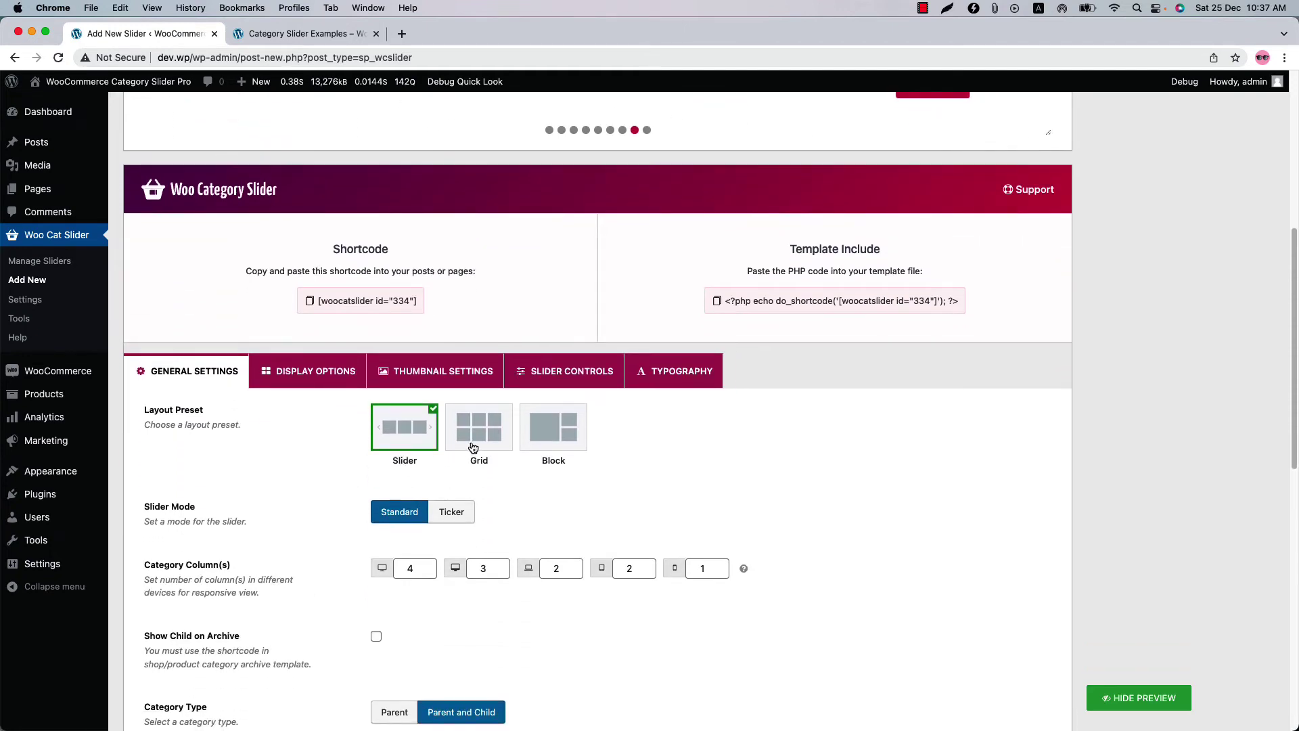
Set Product Count and Description to Hide in the Display Options settings
{"action": "left_click", "coordinate": [305, 371]}
{"action": "scroll", "coordinate": [404, 588], "scroll_direction": "down", "scroll_amount": 2}
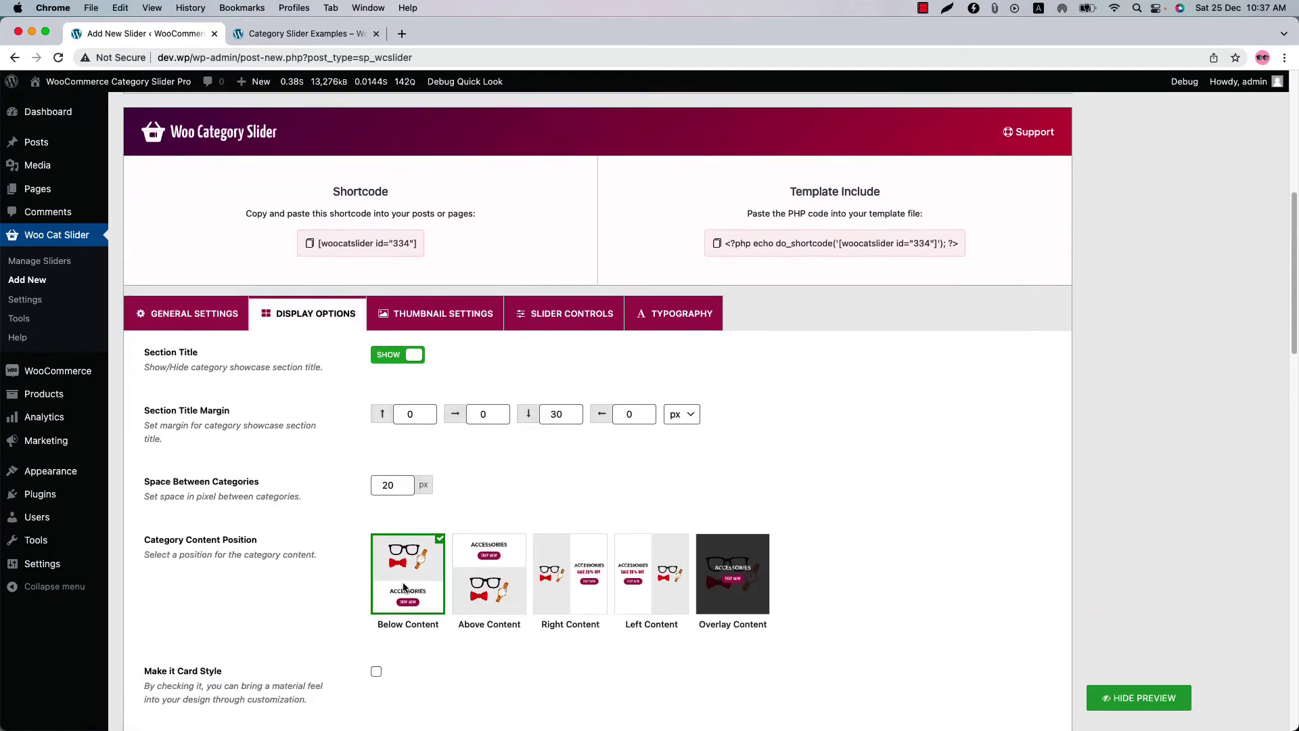
{"action": "scroll", "coordinate": [404, 587], "scroll_direction": "down", "scroll_amount": 2}
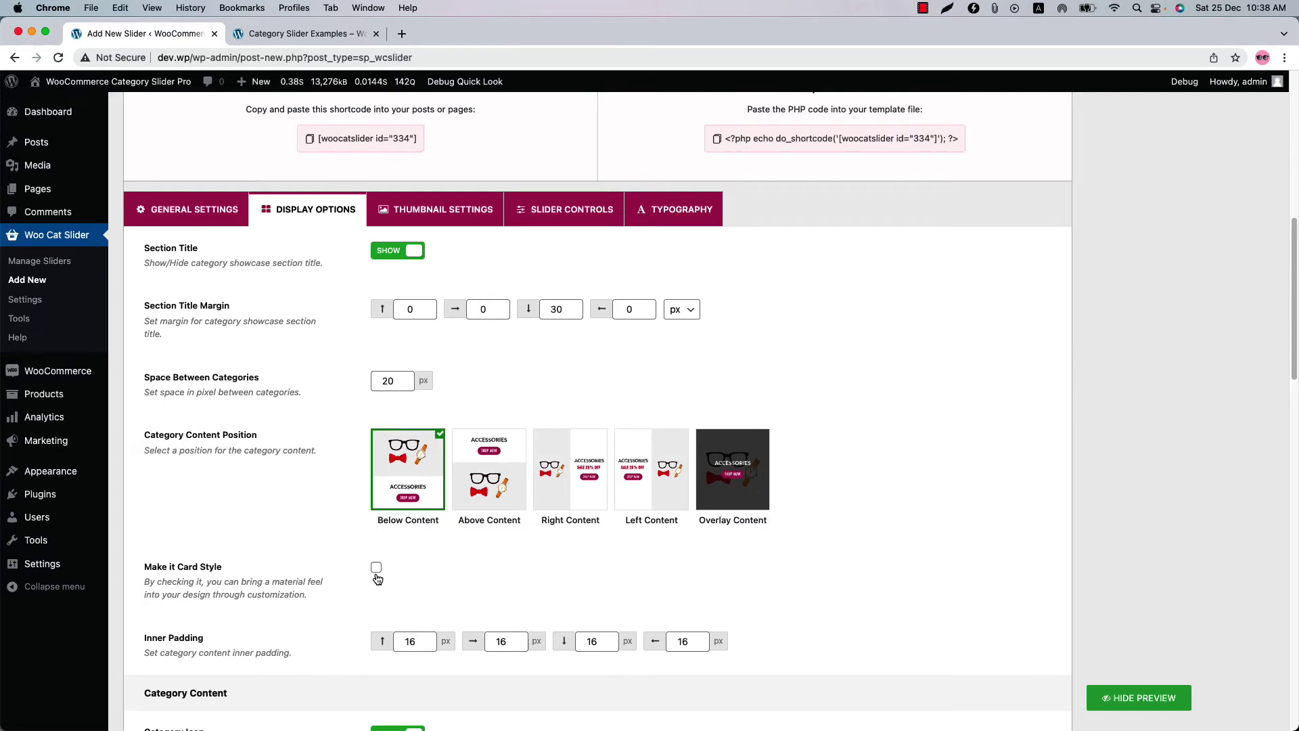
{"action": "scroll", "coordinate": [377, 573], "scroll_direction": "down", "scroll_amount": 6}
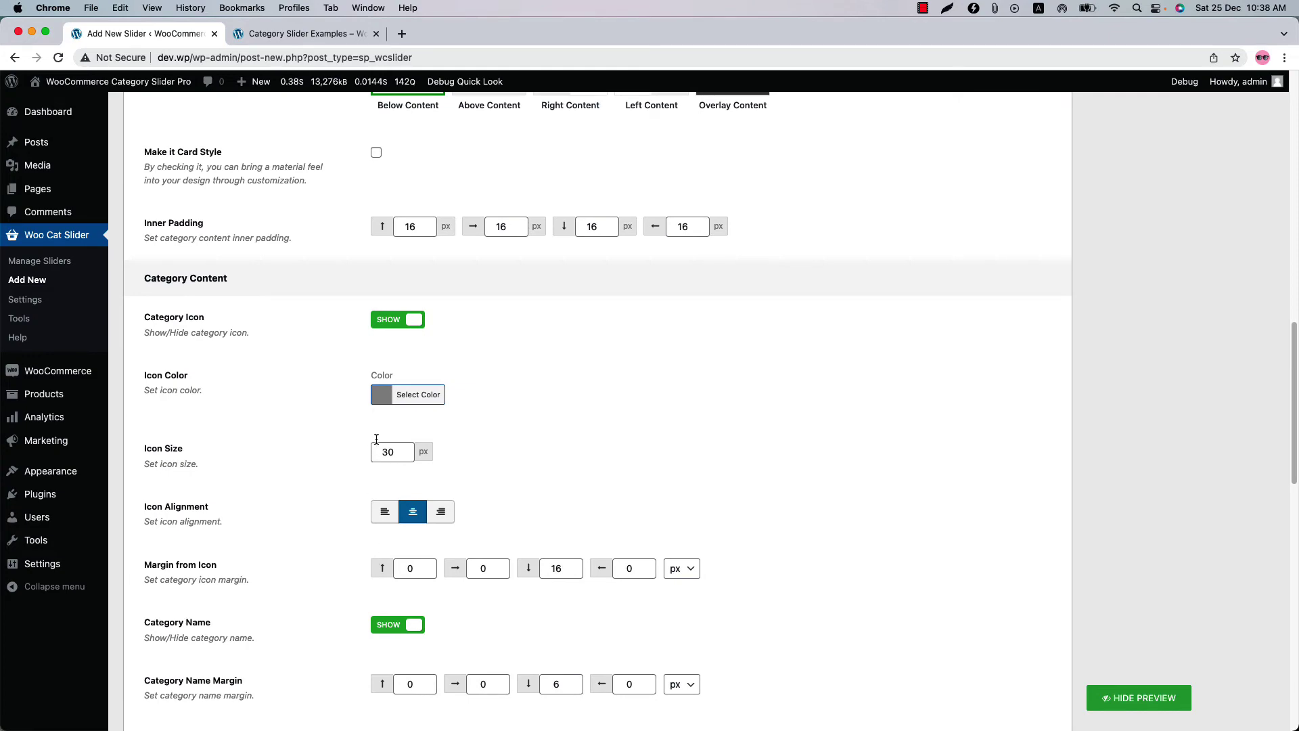
{"action": "scroll", "coordinate": [383, 474], "scroll_direction": "down", "scroll_amount": 3}
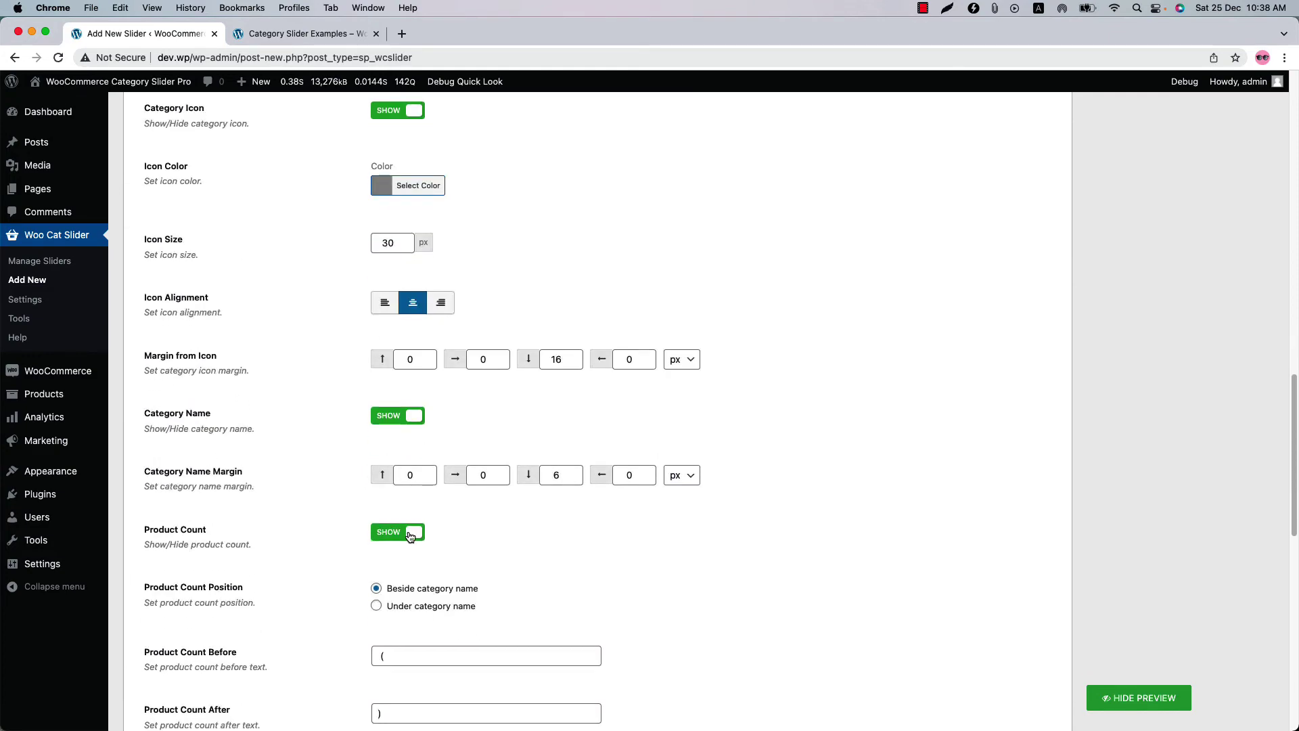
{"action": "left_click", "coordinate": [410, 533]}
{"action": "scroll", "coordinate": [409, 537], "scroll_direction": "down", "scroll_amount": 3}
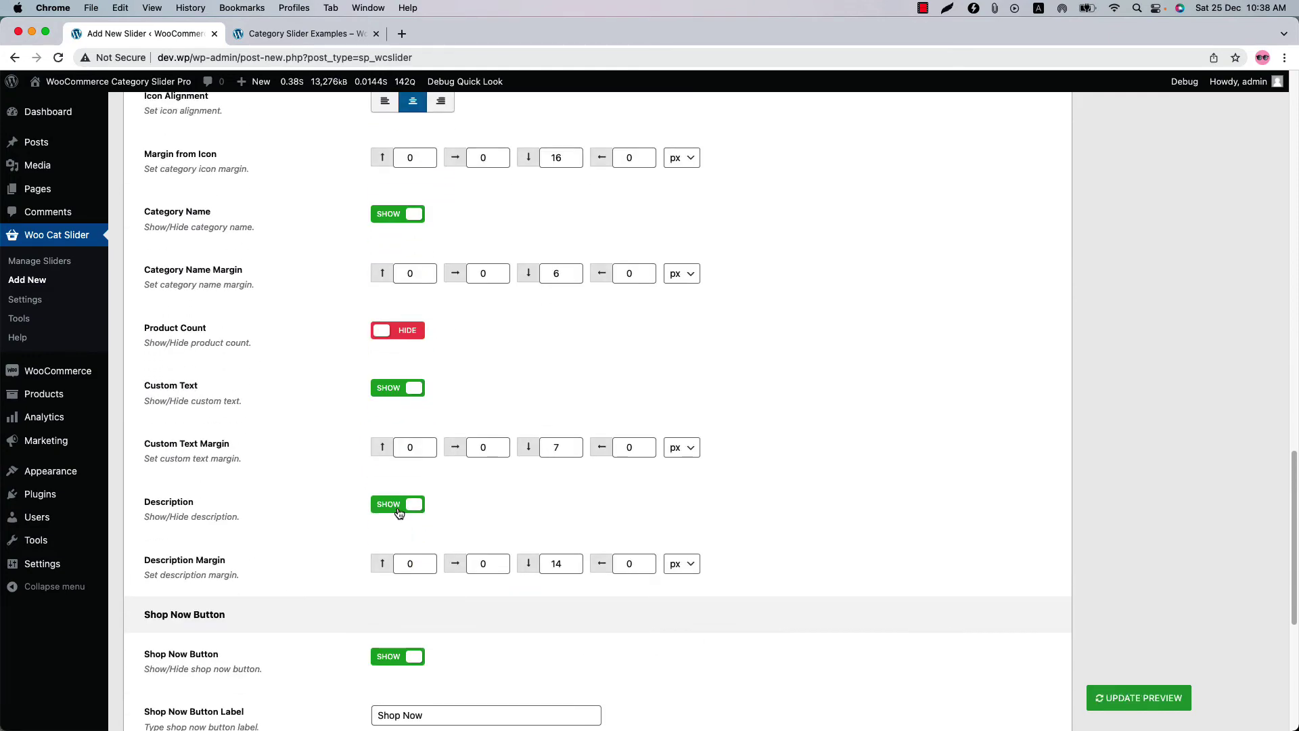
{"action": "left_click", "coordinate": [399, 506]}
Refresh the Test Slider live preview to reflect the hidden count and descriptions
{"action": "scroll", "coordinate": [405, 508], "scroll_direction": "down", "scroll_amount": 4}
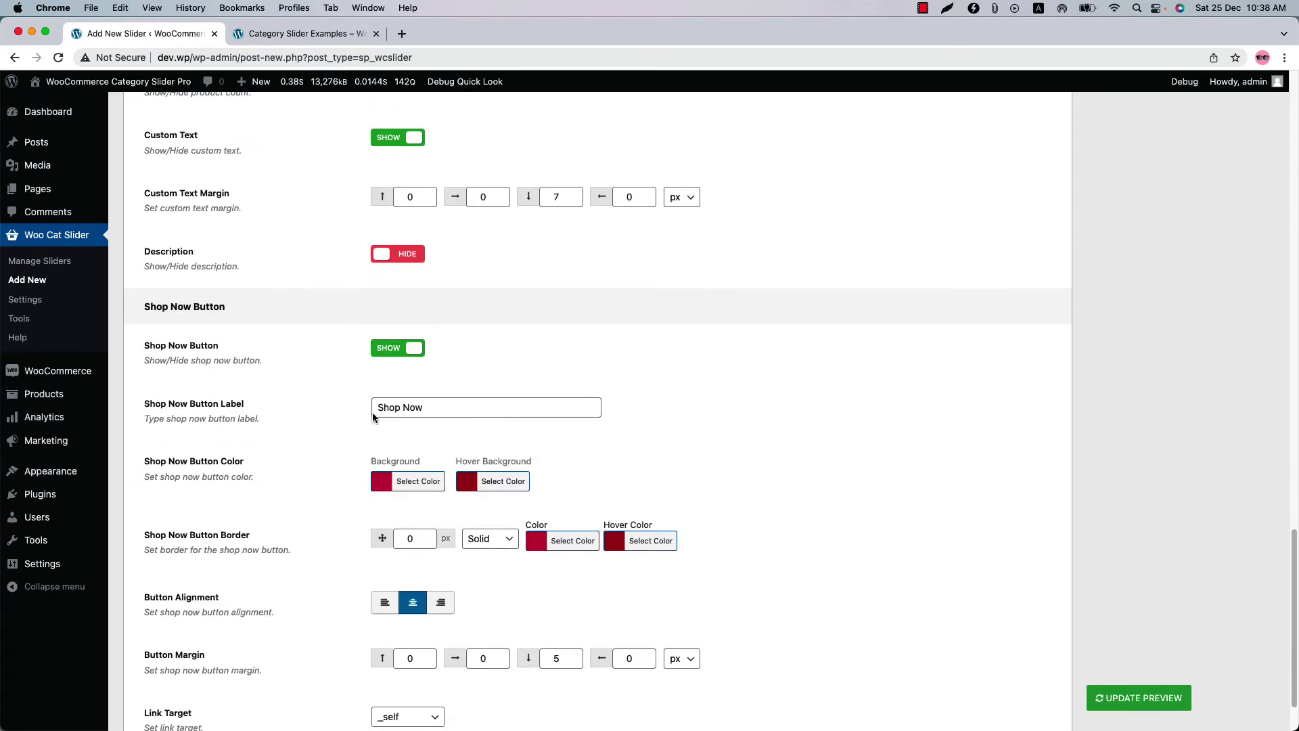
{"action": "scroll", "coordinate": [385, 609], "scroll_direction": "down", "scroll_amount": 1}
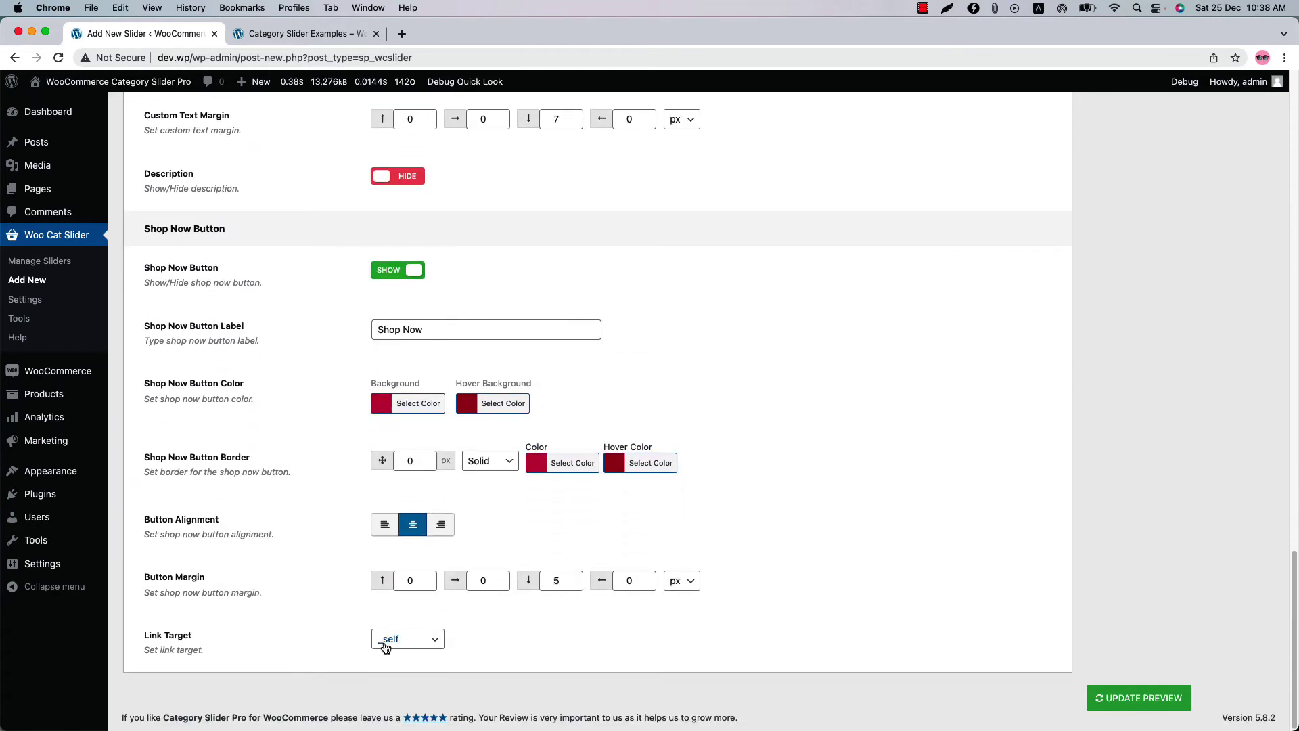
{"action": "scroll", "coordinate": [386, 647], "scroll_direction": "up", "scroll_amount": 7}
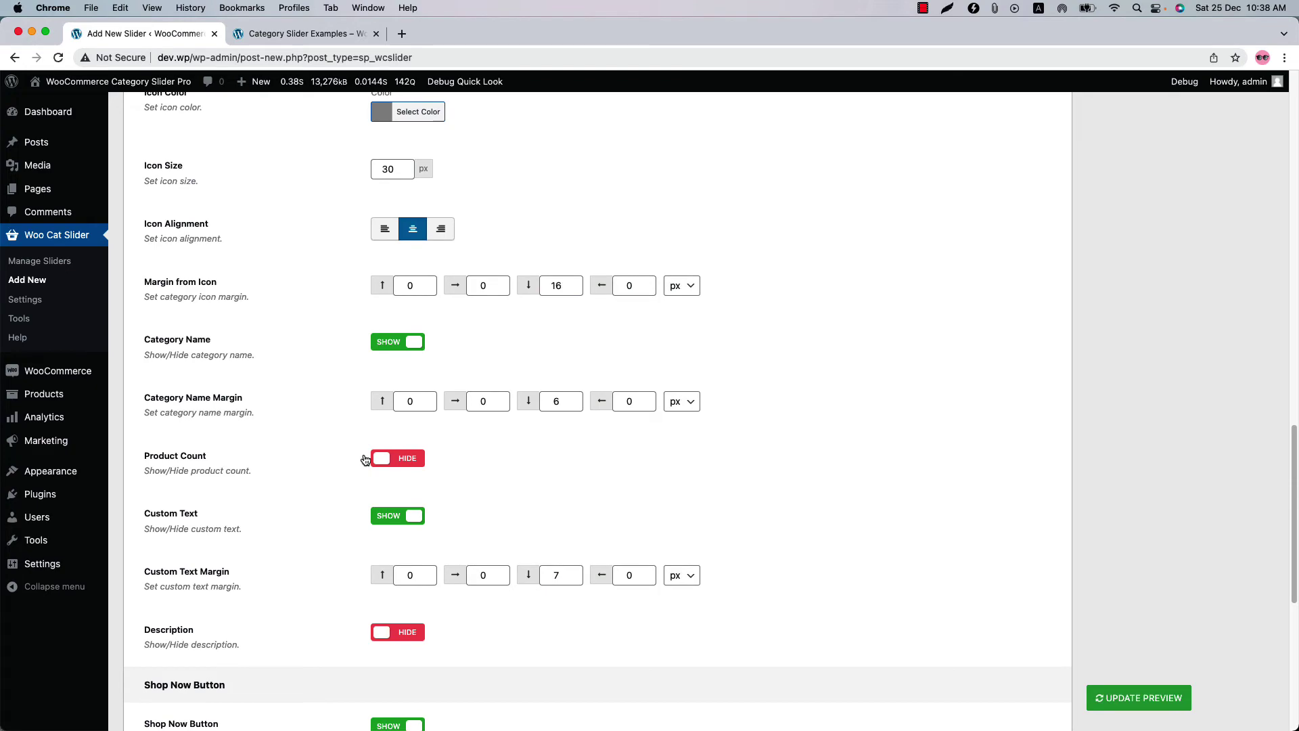
{"action": "left_click", "coordinate": [1139, 697]}
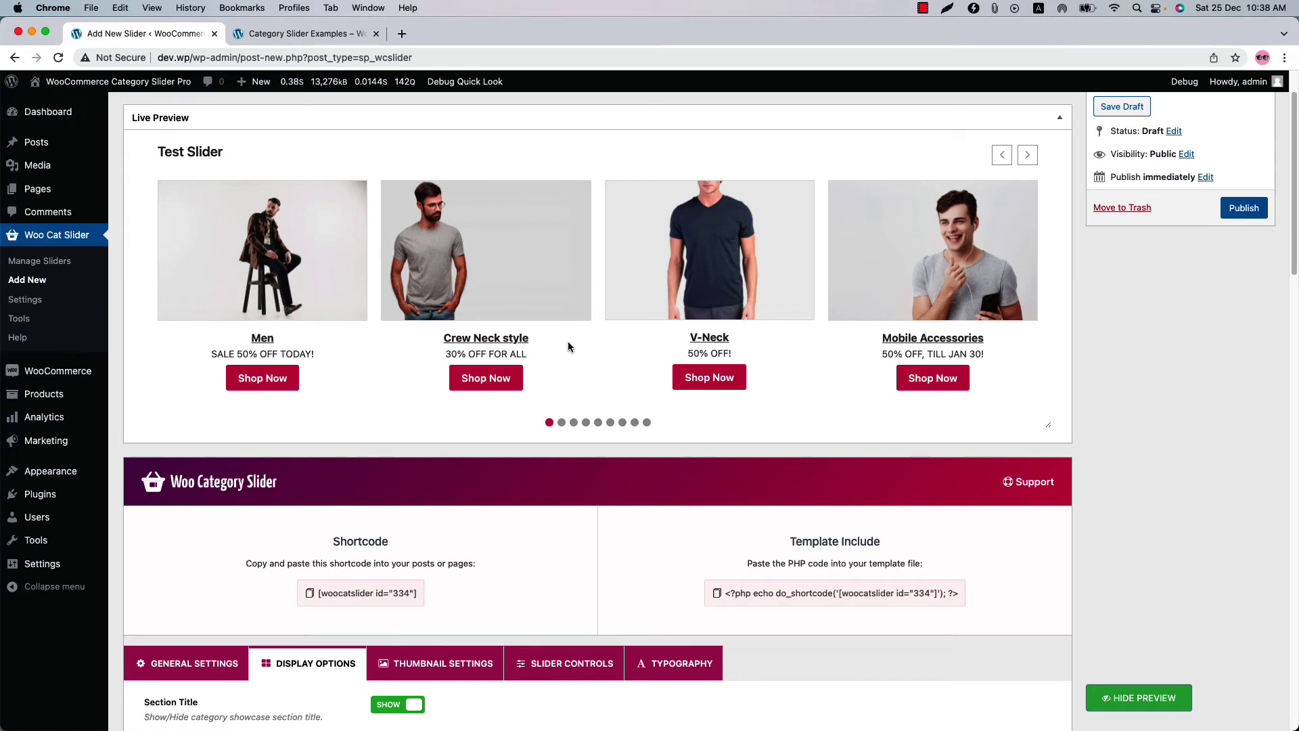
{"action": "scroll", "coordinate": [467, 670], "scroll_direction": "down", "scroll_amount": 5}
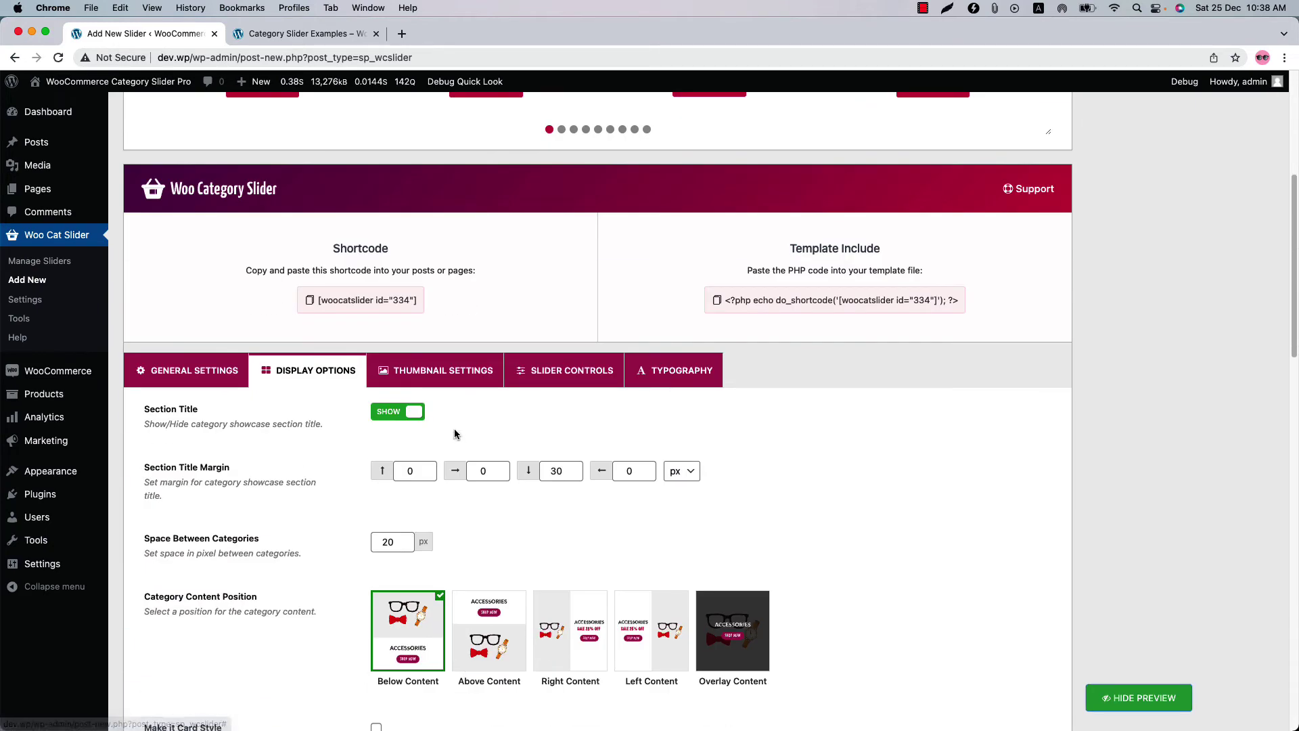
Set the category thumbnail shape to Rounded and refresh the live preview
{"action": "left_click", "coordinate": [444, 378]}
{"action": "scroll", "coordinate": [489, 497], "scroll_direction": "down", "scroll_amount": 3}
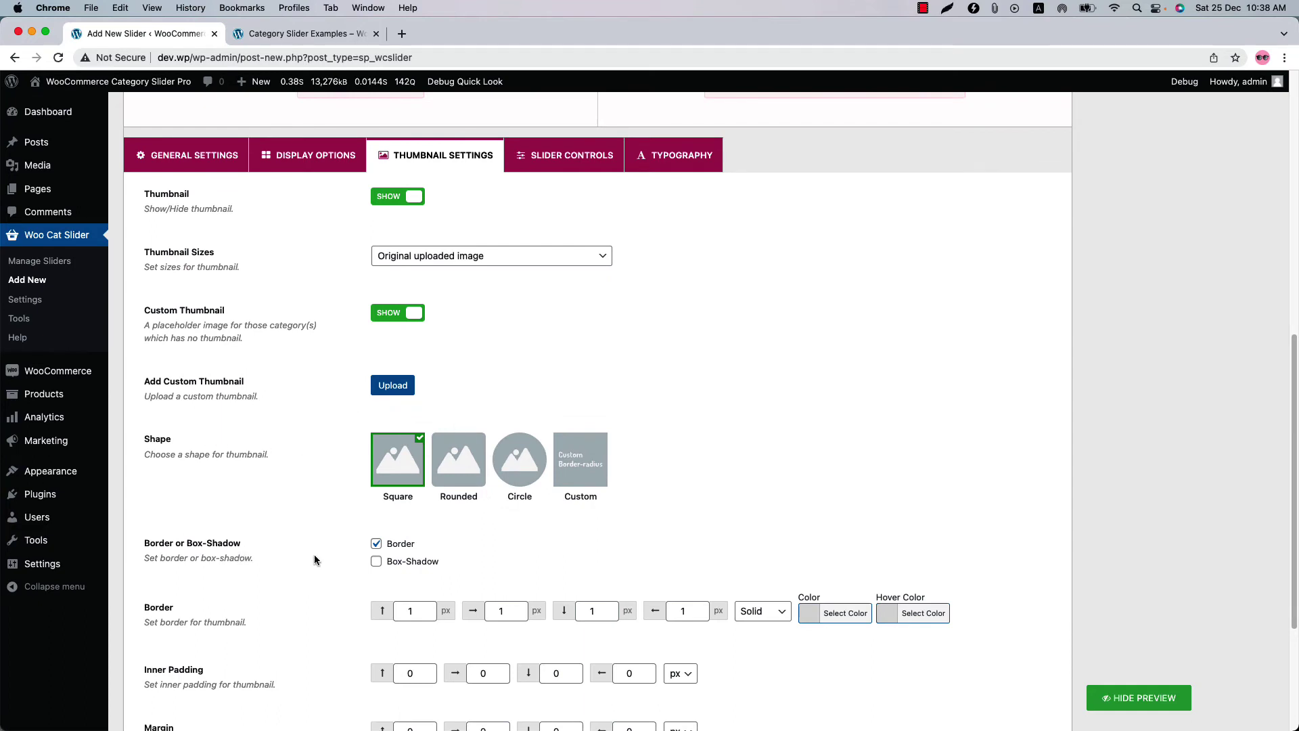
{"action": "scroll", "coordinate": [406, 541], "scroll_direction": "down", "scroll_amount": 3}
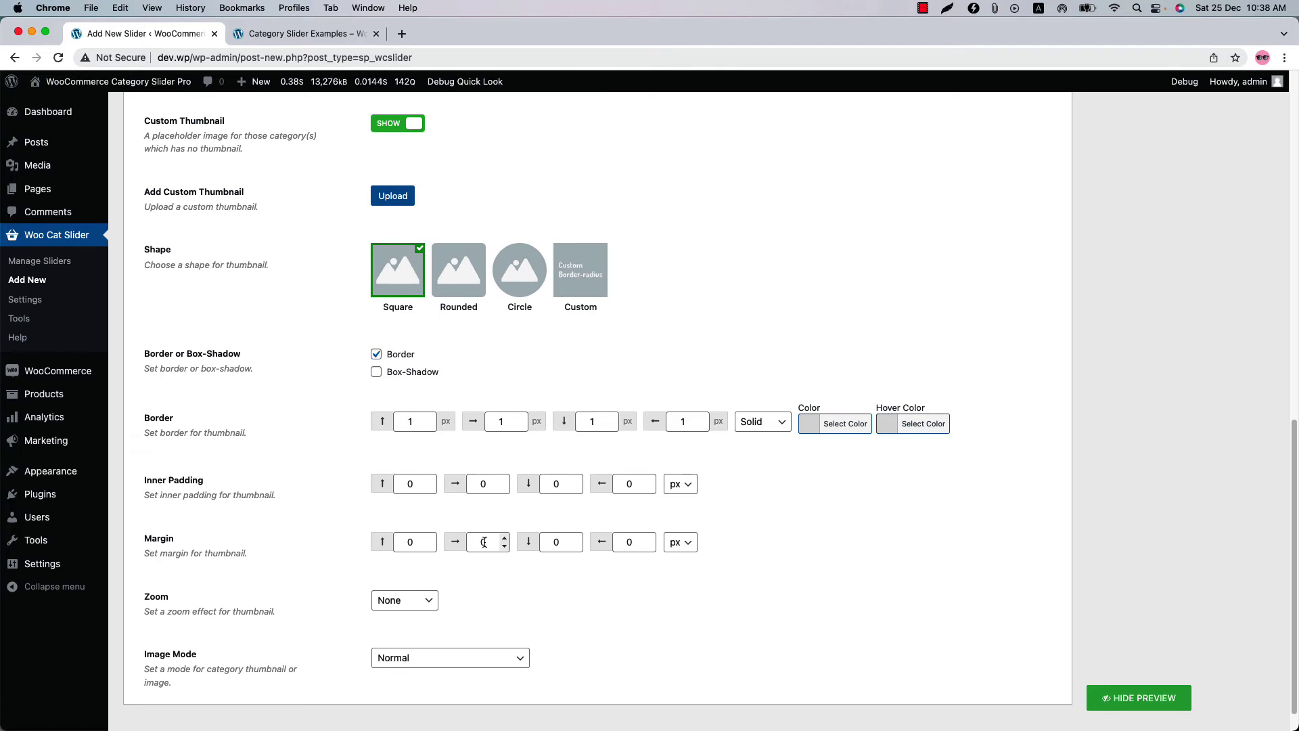
{"action": "scroll", "coordinate": [433, 541], "scroll_direction": "down", "scroll_amount": 2}
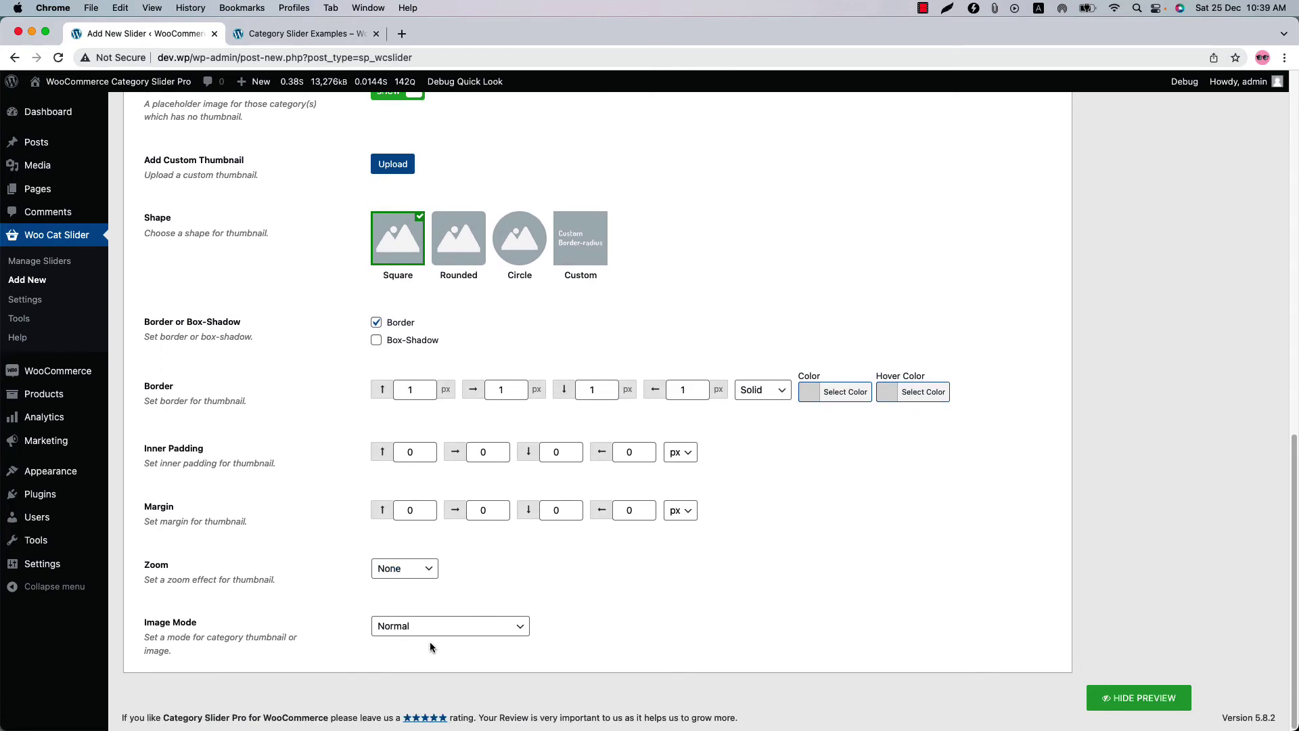
{"action": "scroll", "coordinate": [431, 643], "scroll_direction": "up", "scroll_amount": 4}
{"action": "left_click", "coordinate": [470, 438]}
{"action": "left_click", "coordinate": [1090, 695]}
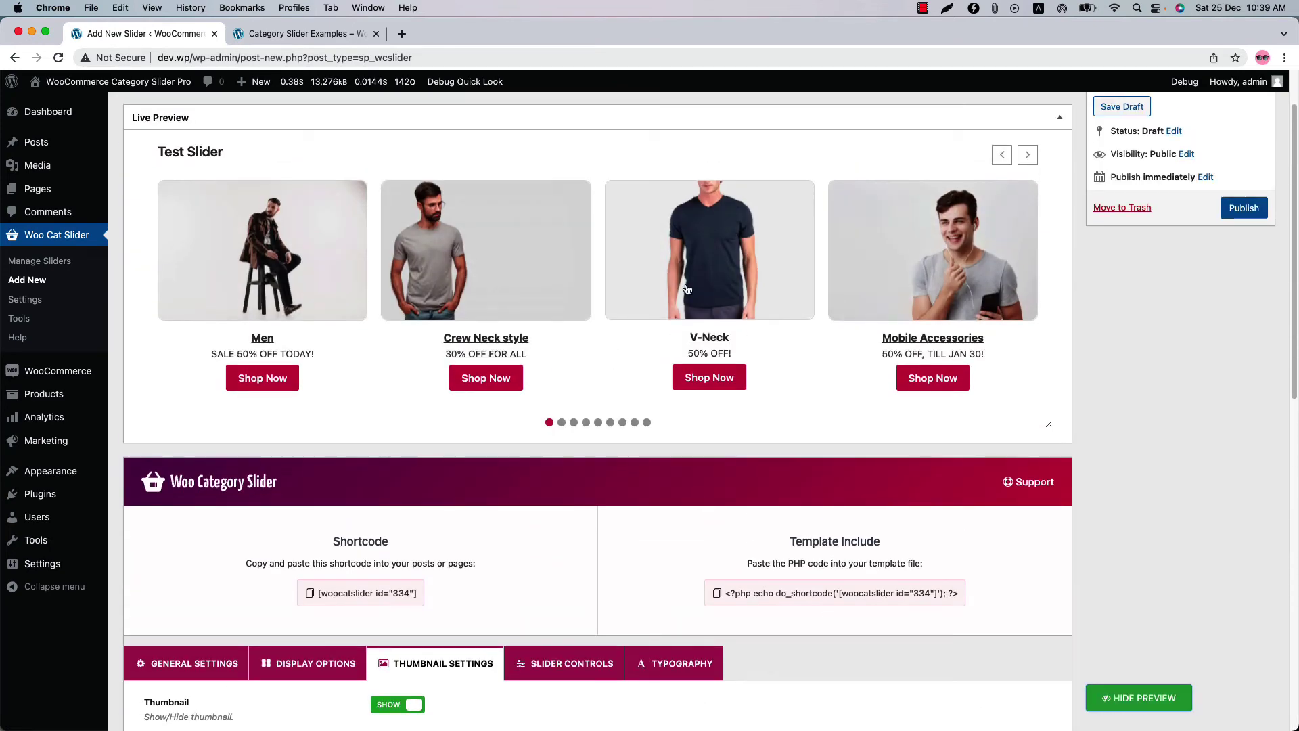
Advance the preview slider two categories to check the rounded thumbnails
{"action": "left_click", "coordinate": [1025, 161]}
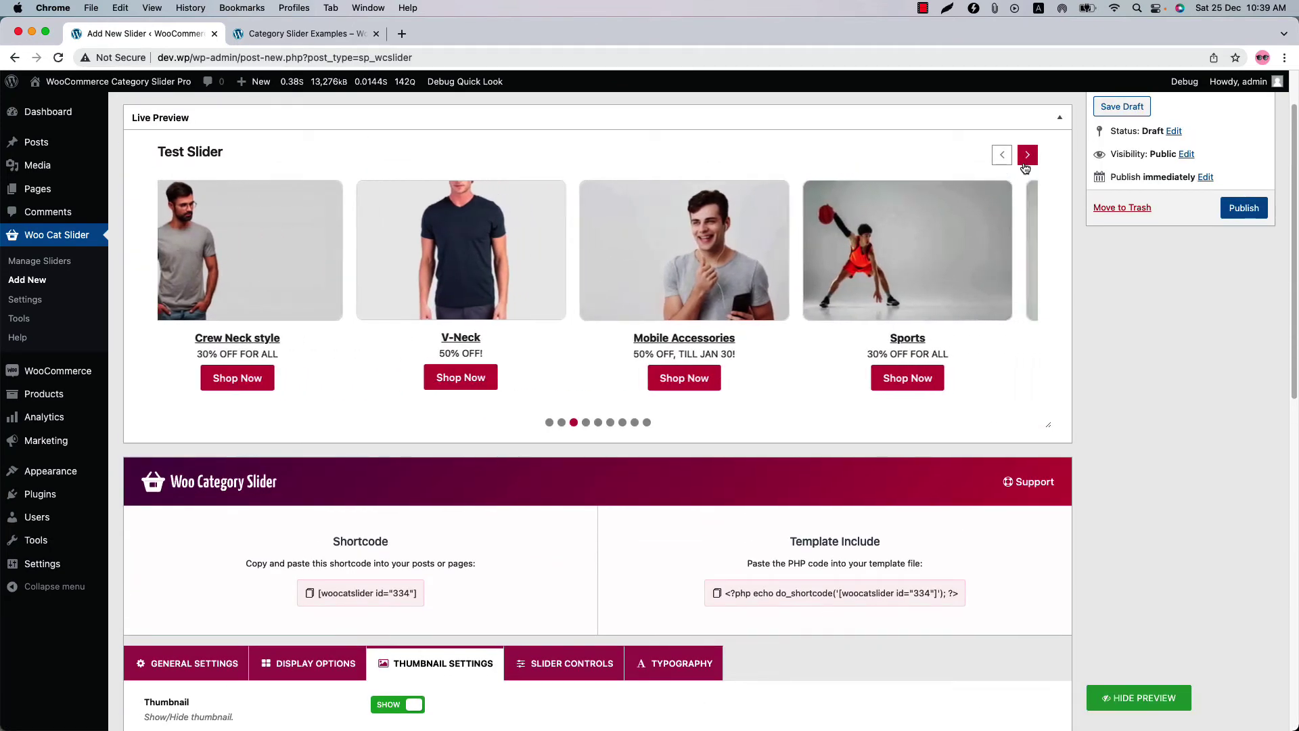
{"action": "left_click", "coordinate": [1025, 161]}
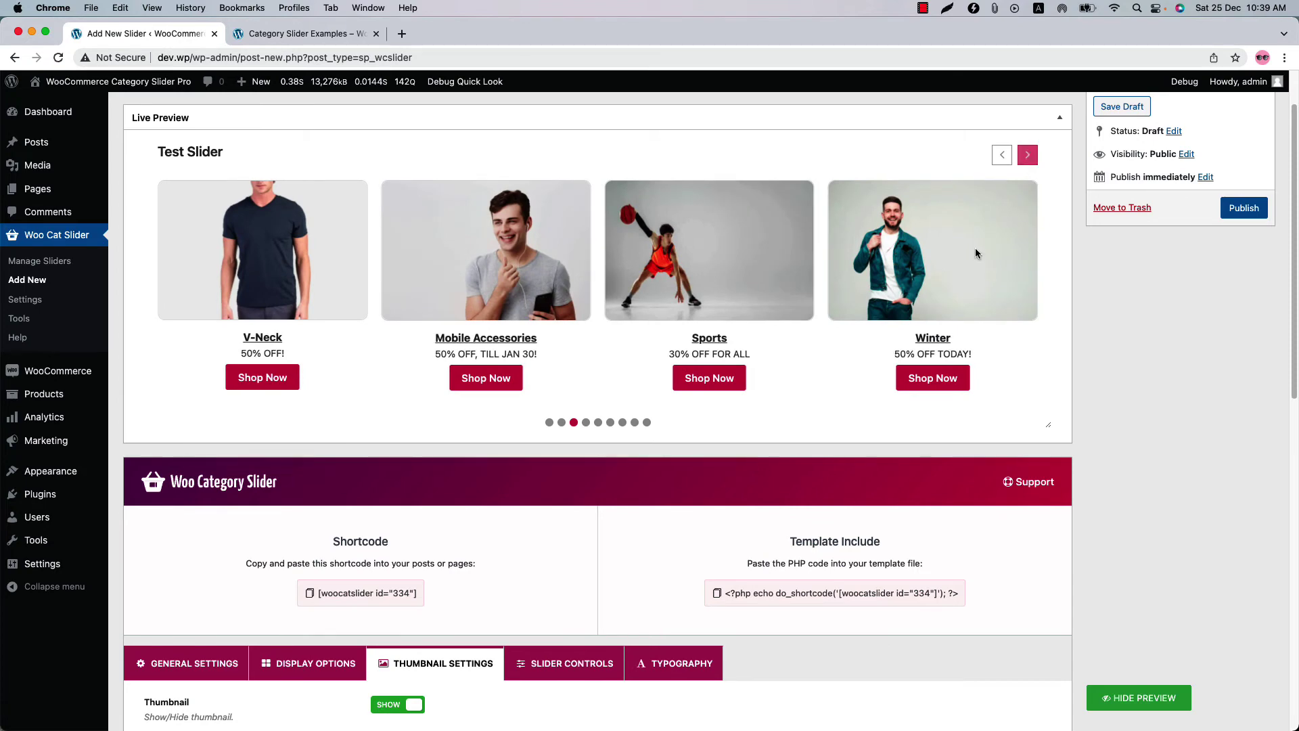
{"action": "scroll", "coordinate": [598, 567], "scroll_direction": "down", "scroll_amount": 6}
{"action": "left_click", "coordinate": [567, 240]}
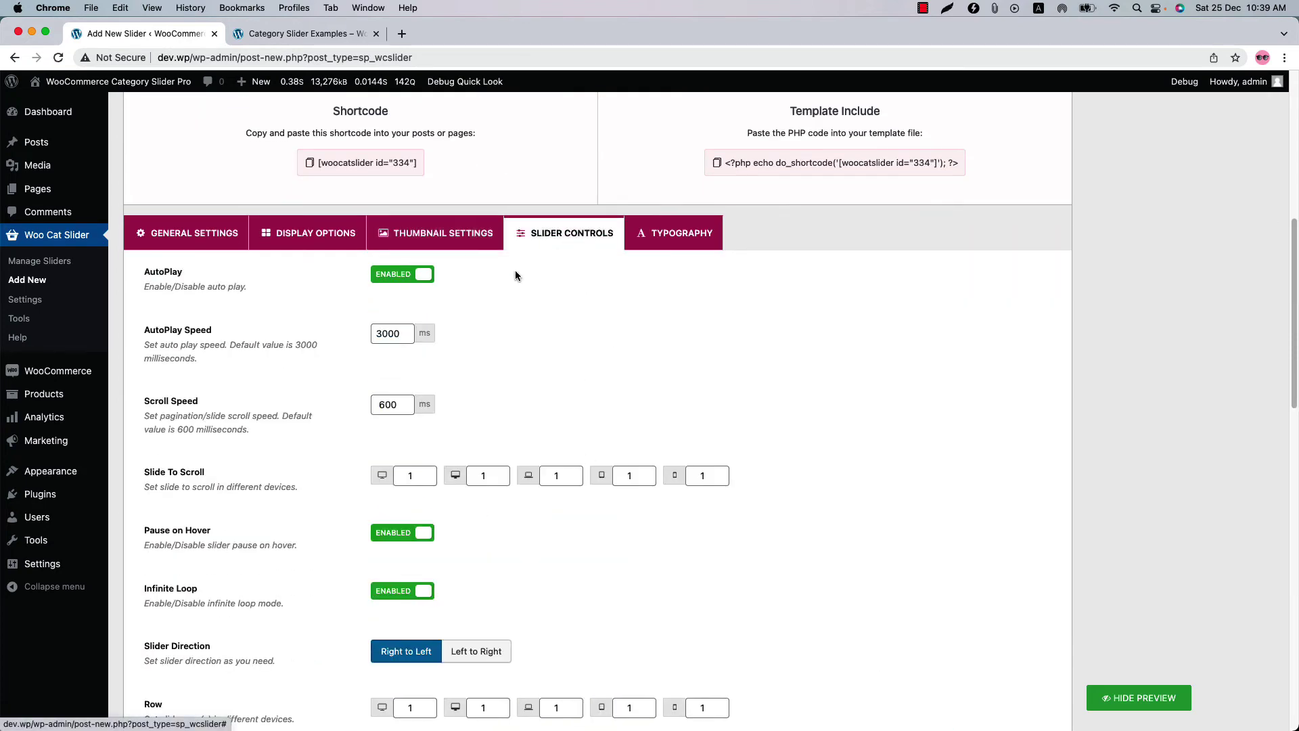
Look through the Slider Controls options, then bring up the Typography settings
{"action": "scroll", "coordinate": [474, 541], "scroll_direction": "down", "scroll_amount": 6}
{"action": "scroll", "coordinate": [448, 472], "scroll_direction": "down", "scroll_amount": 10}
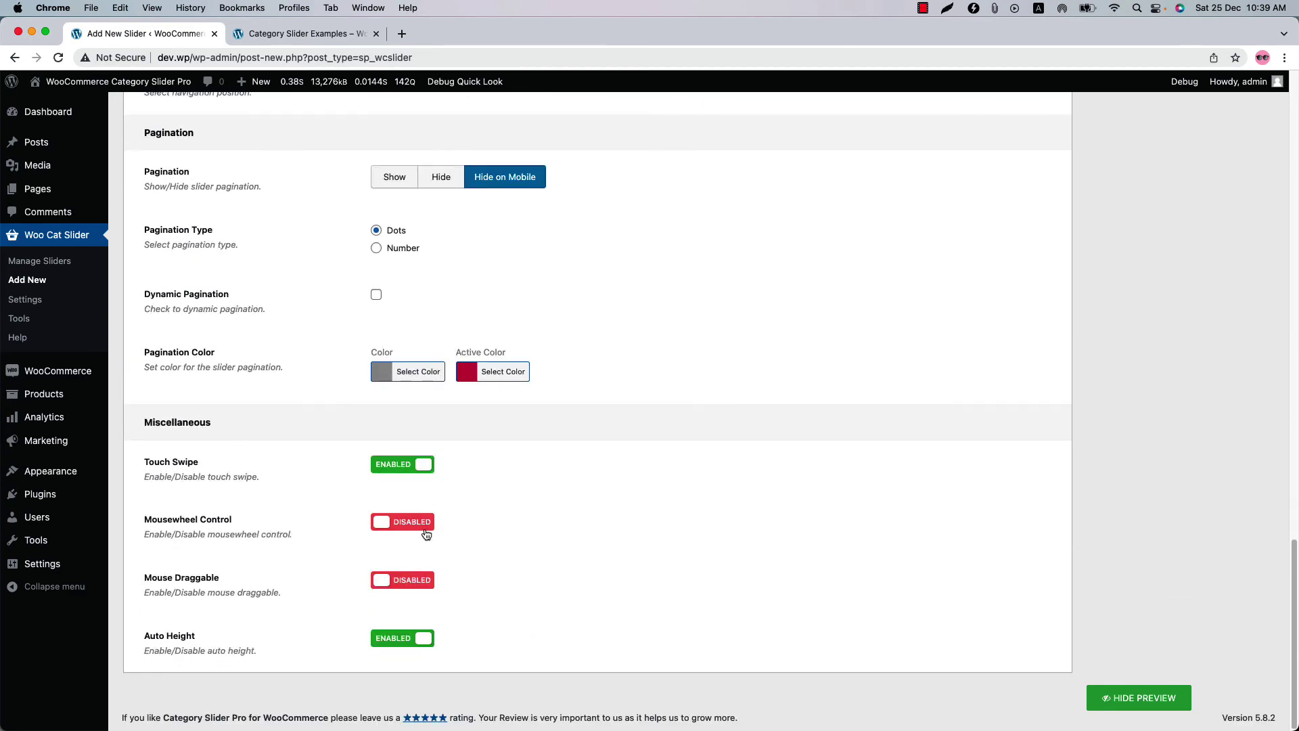
{"action": "scroll", "coordinate": [426, 535], "scroll_direction": "up", "scroll_amount": 18}
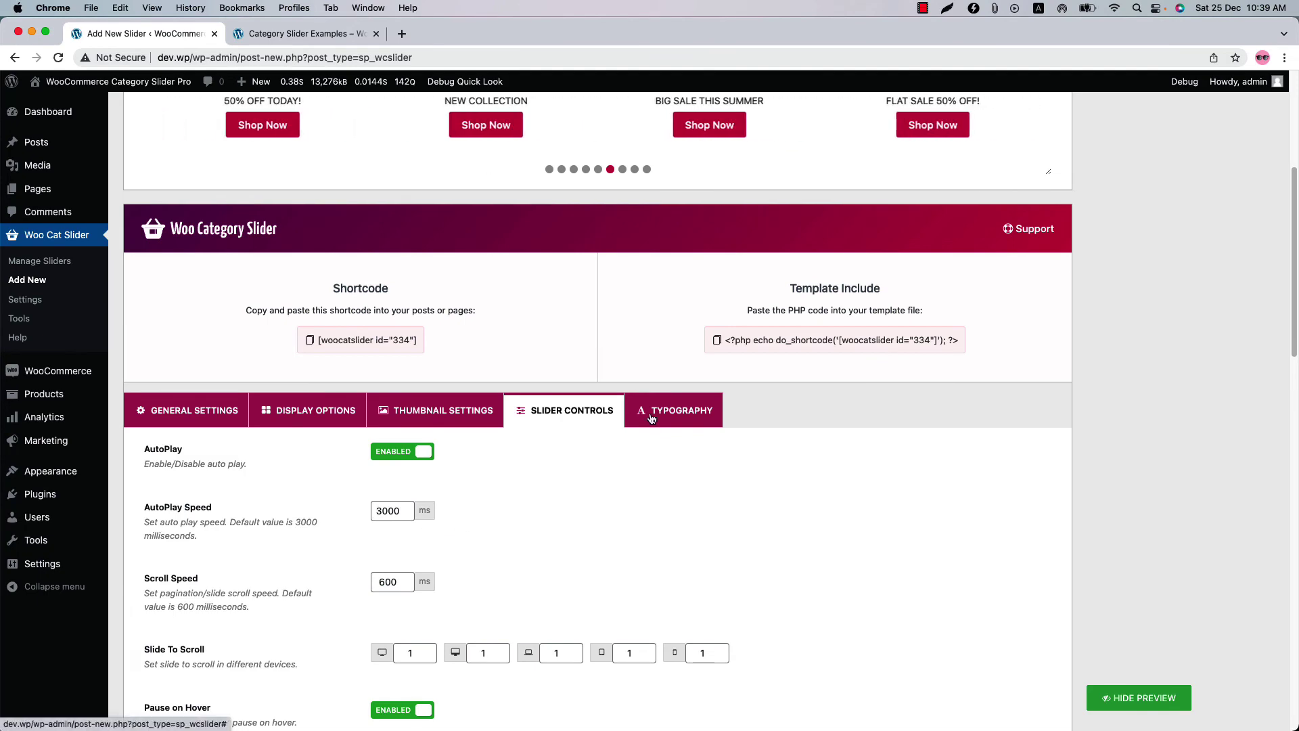
{"action": "left_click", "coordinate": [676, 410]}
{"action": "scroll", "coordinate": [480, 548], "scroll_direction": "down", "scroll_amount": 4}
{"action": "scroll", "coordinate": [480, 549], "scroll_direction": "down", "scroll_amount": 1}
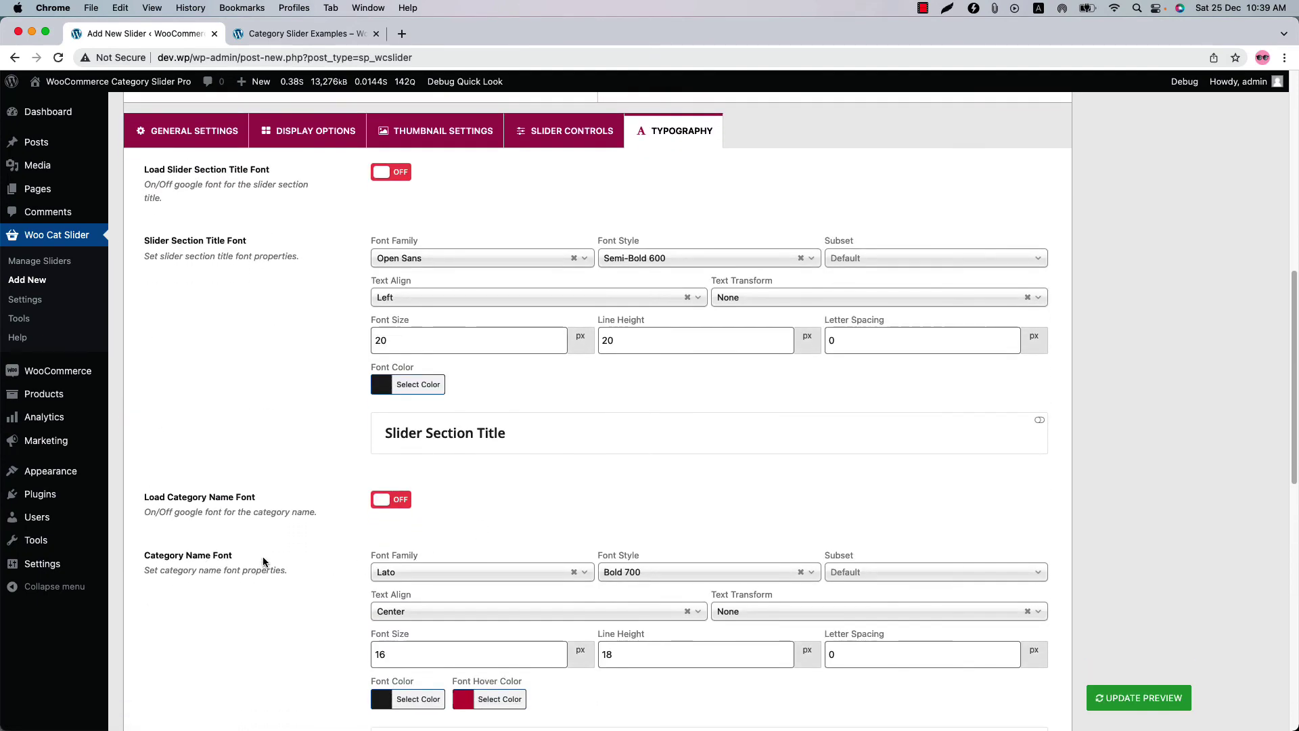
Load the category name font as Roboto in blue and refresh the preview
{"action": "left_click", "coordinate": [390, 501]}
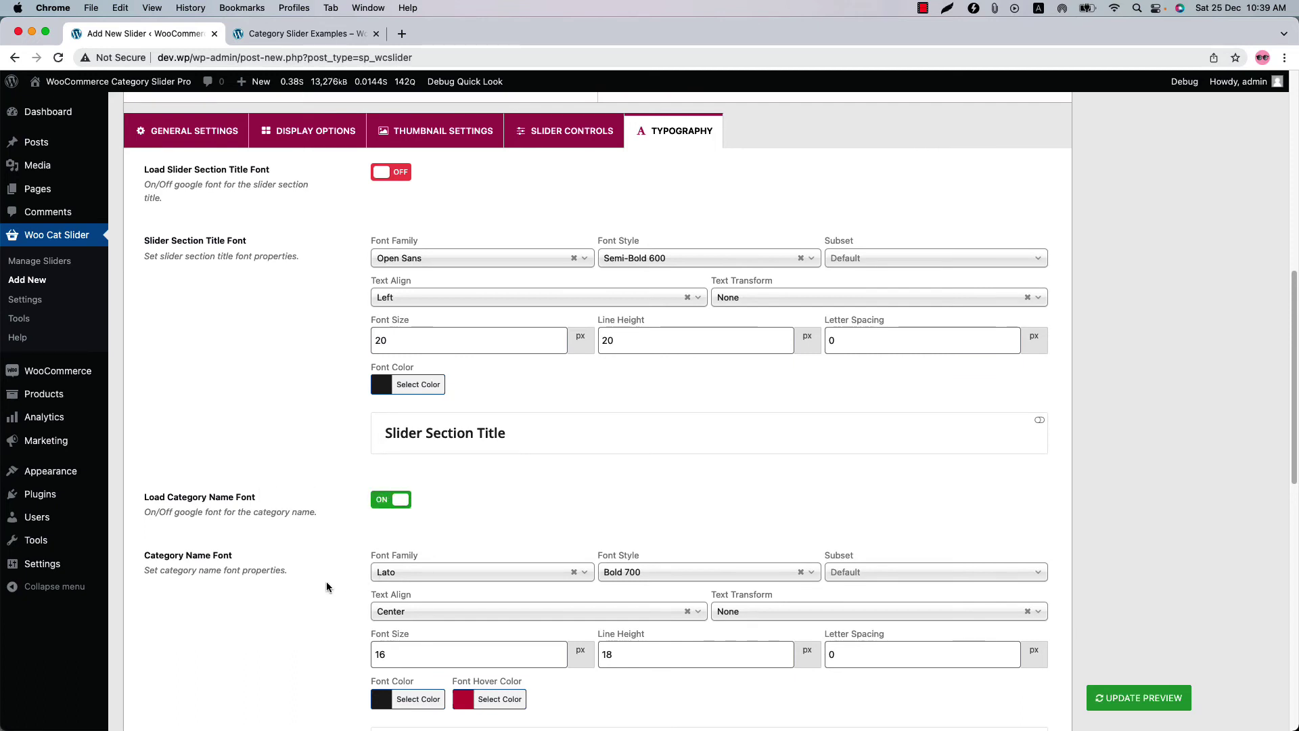
{"action": "left_click", "coordinate": [441, 576]}
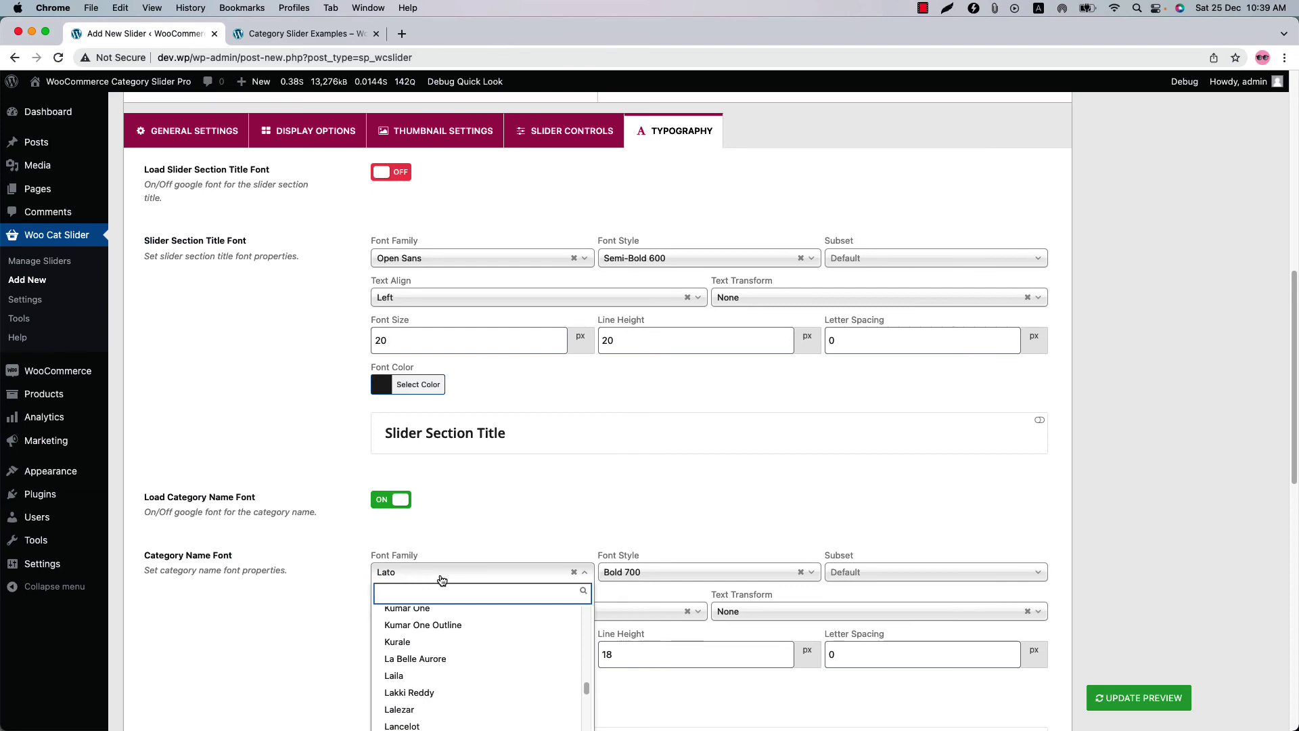
{"action": "type", "text": "Robot"}
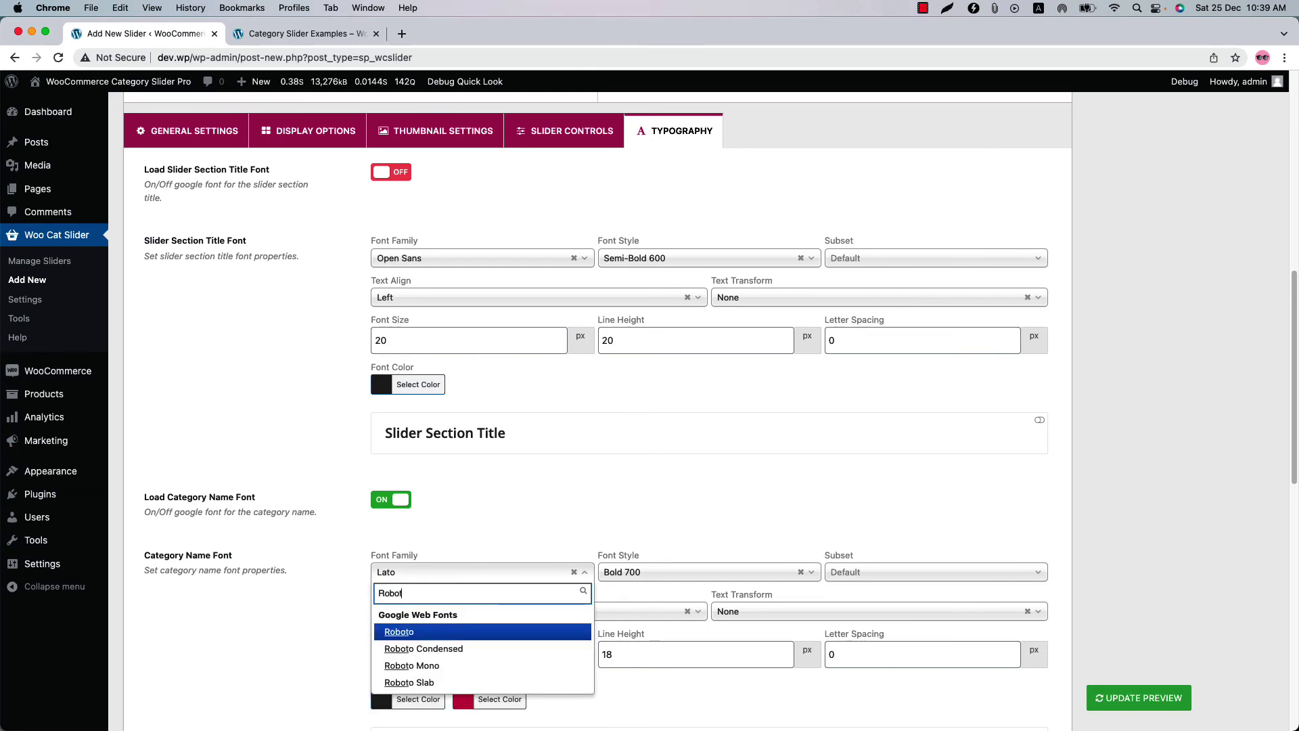
{"action": "key", "text": "Return"}
{"action": "scroll", "coordinate": [441, 592], "scroll_direction": "down", "scroll_amount": 3}
{"action": "left_click", "coordinate": [405, 496]}
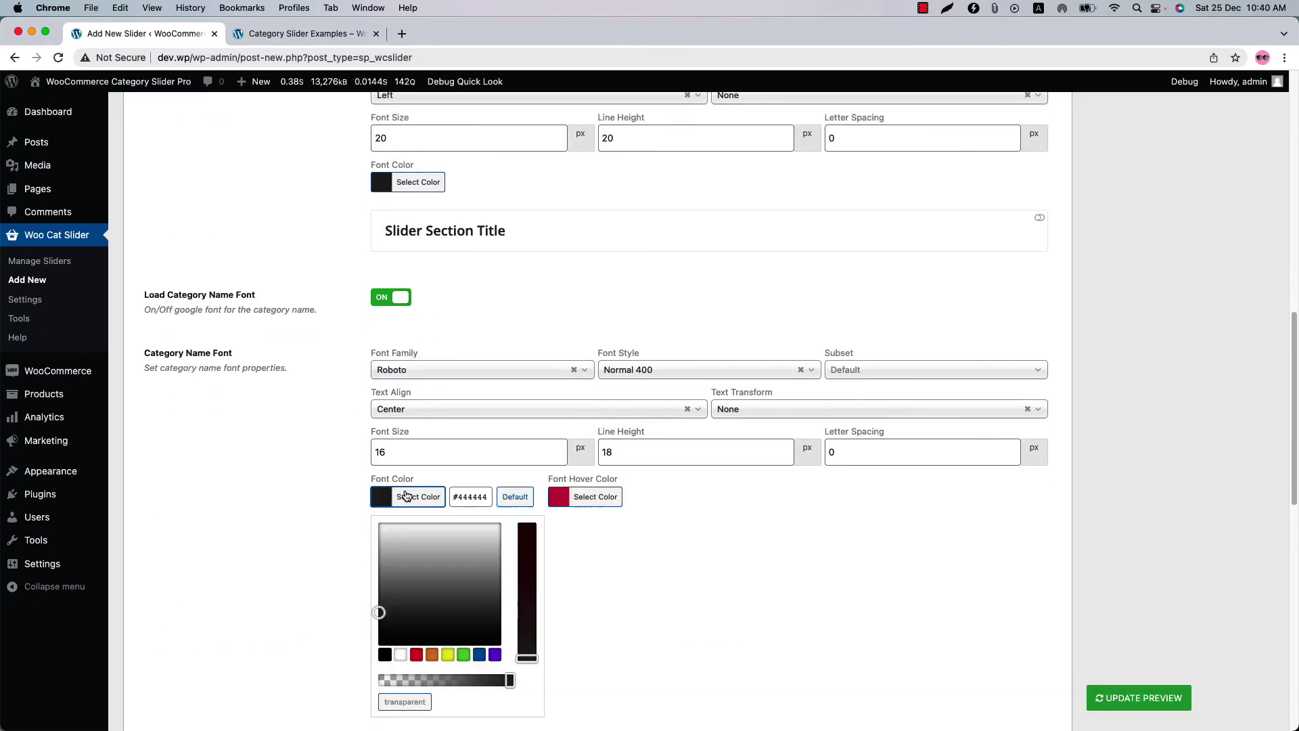
{"action": "left_click", "coordinate": [479, 655]}
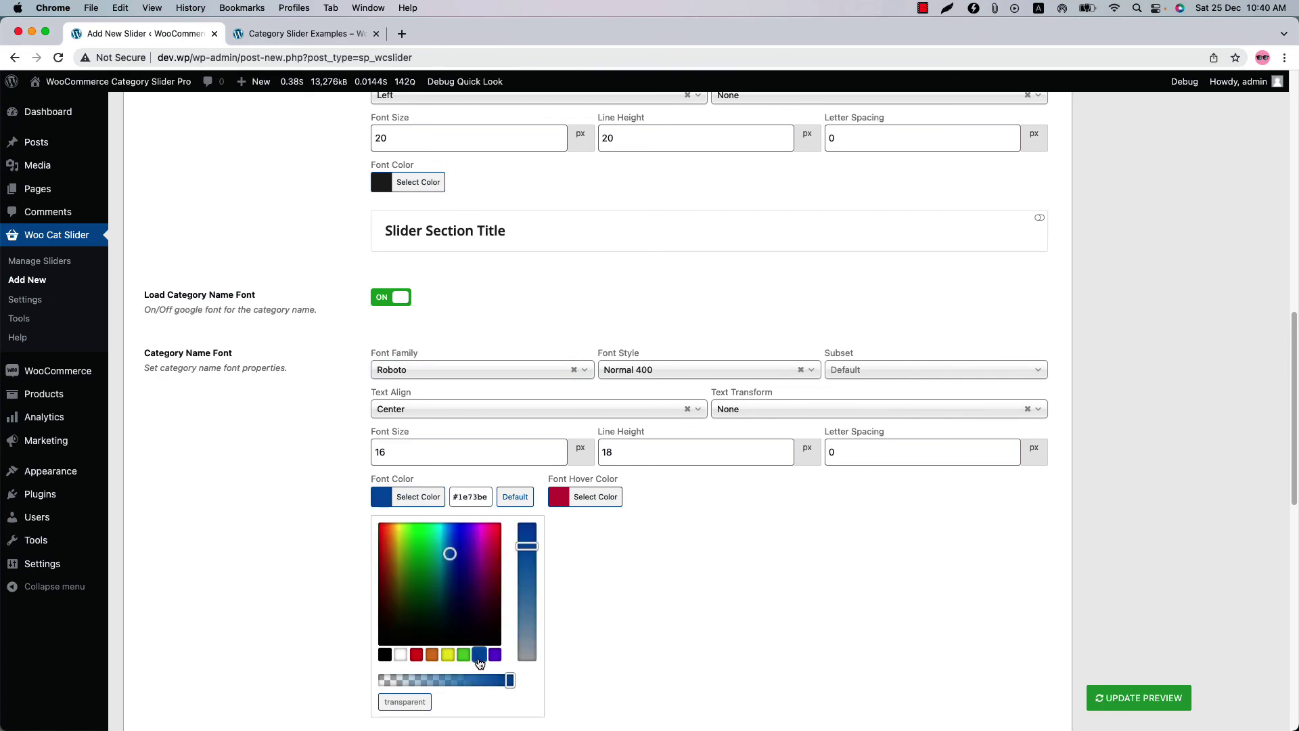
{"action": "left_click", "coordinate": [1144, 698]}
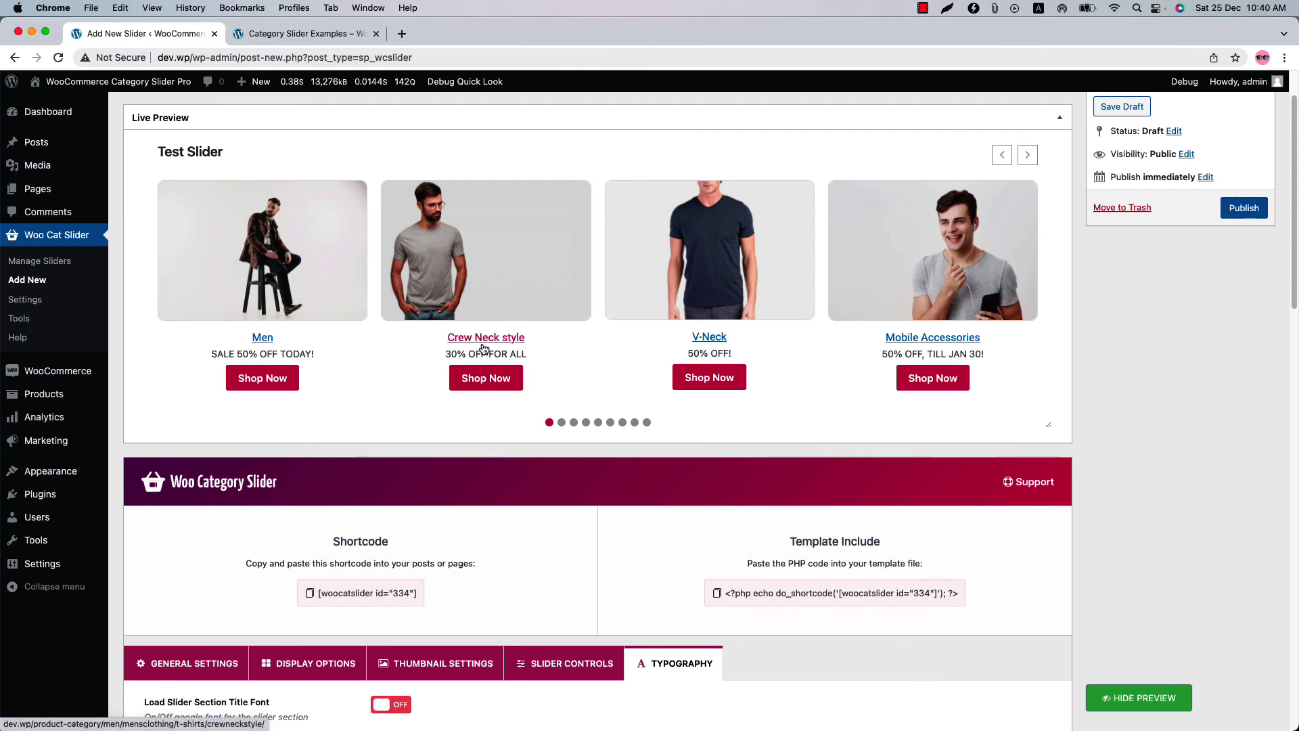
Publish the Test Slider and paste its shortcode into a new page
{"action": "left_click", "coordinate": [1230, 209]}
{"action": "left_click", "coordinate": [364, 360]}
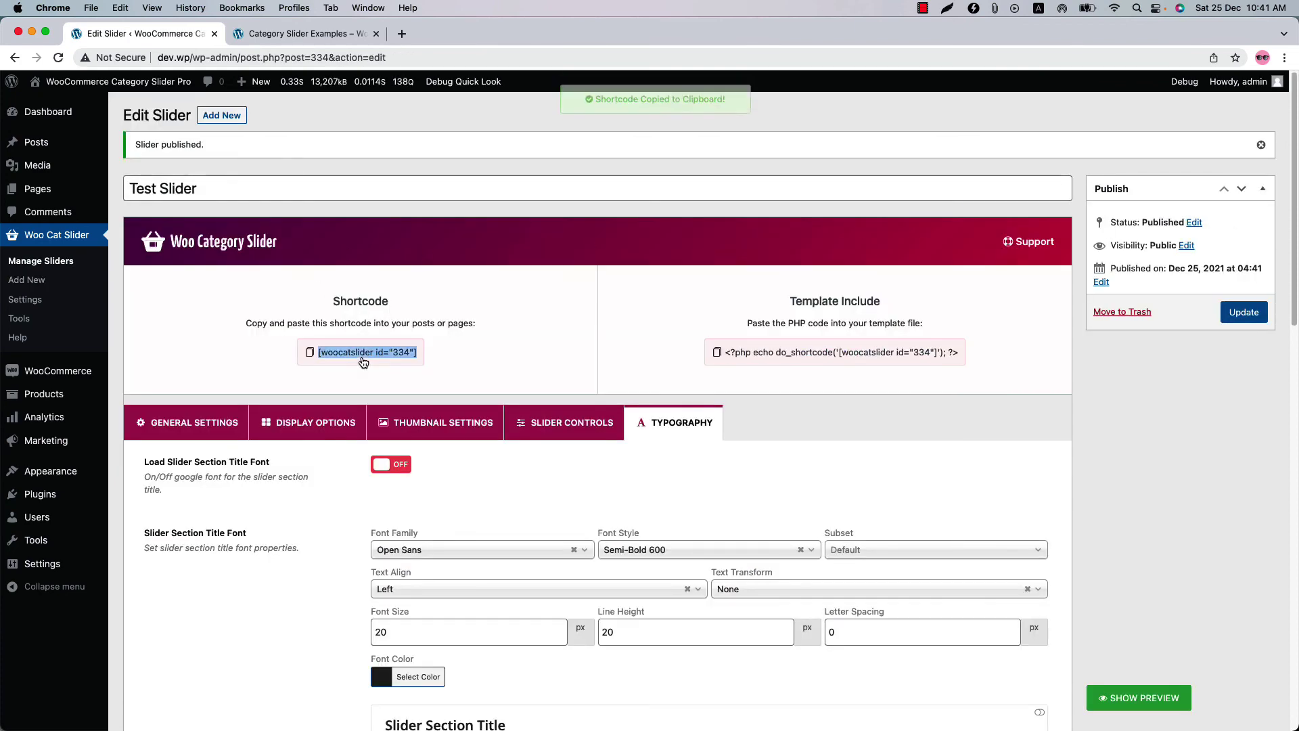
{"action": "left_click", "coordinate": [142, 192], "text": "super"}
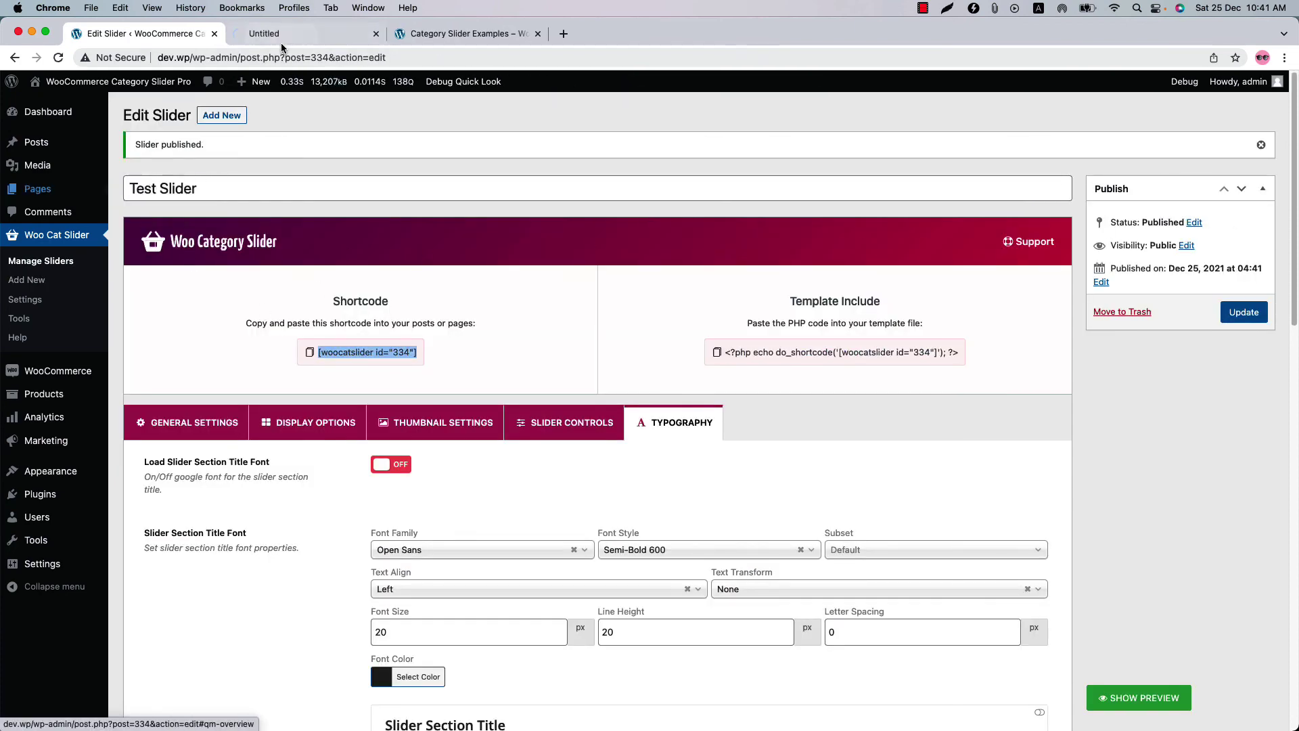
{"action": "left_click", "coordinate": [281, 35]}
{"action": "left_click", "coordinate": [370, 287]}
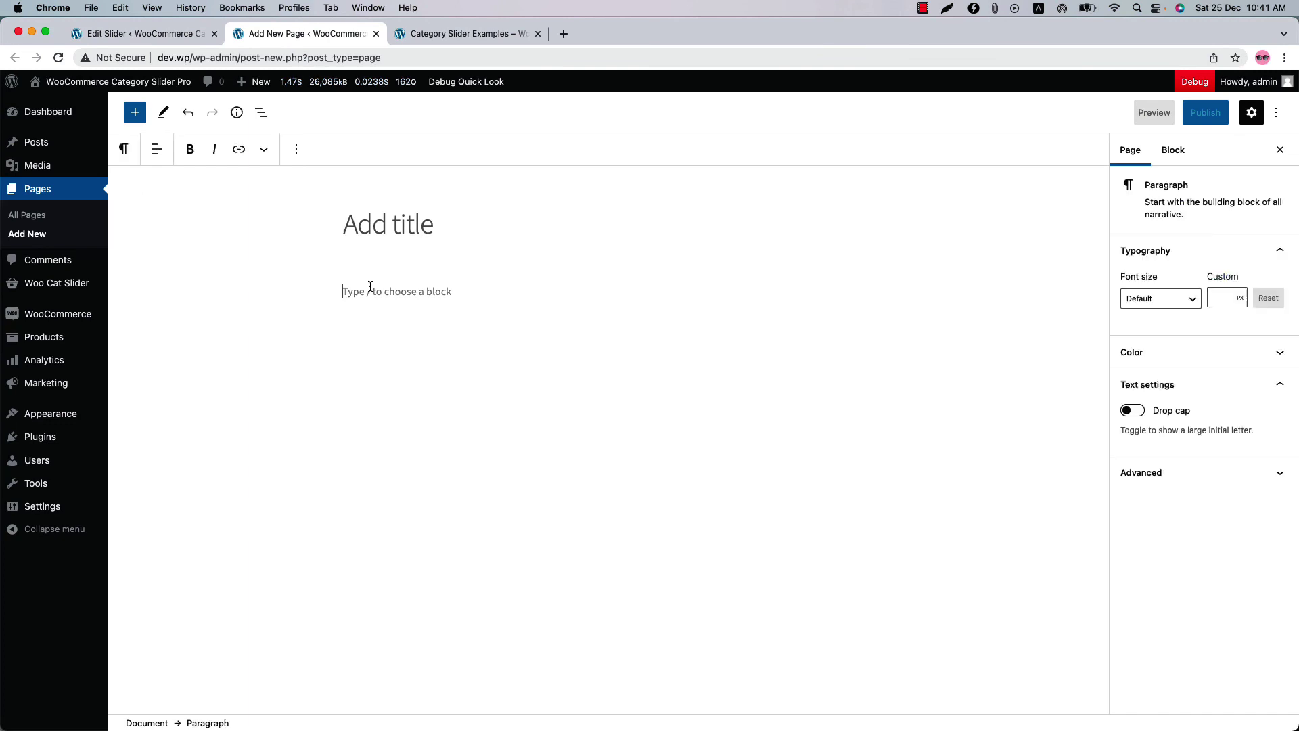
{"action": "key", "text": "super+v"}
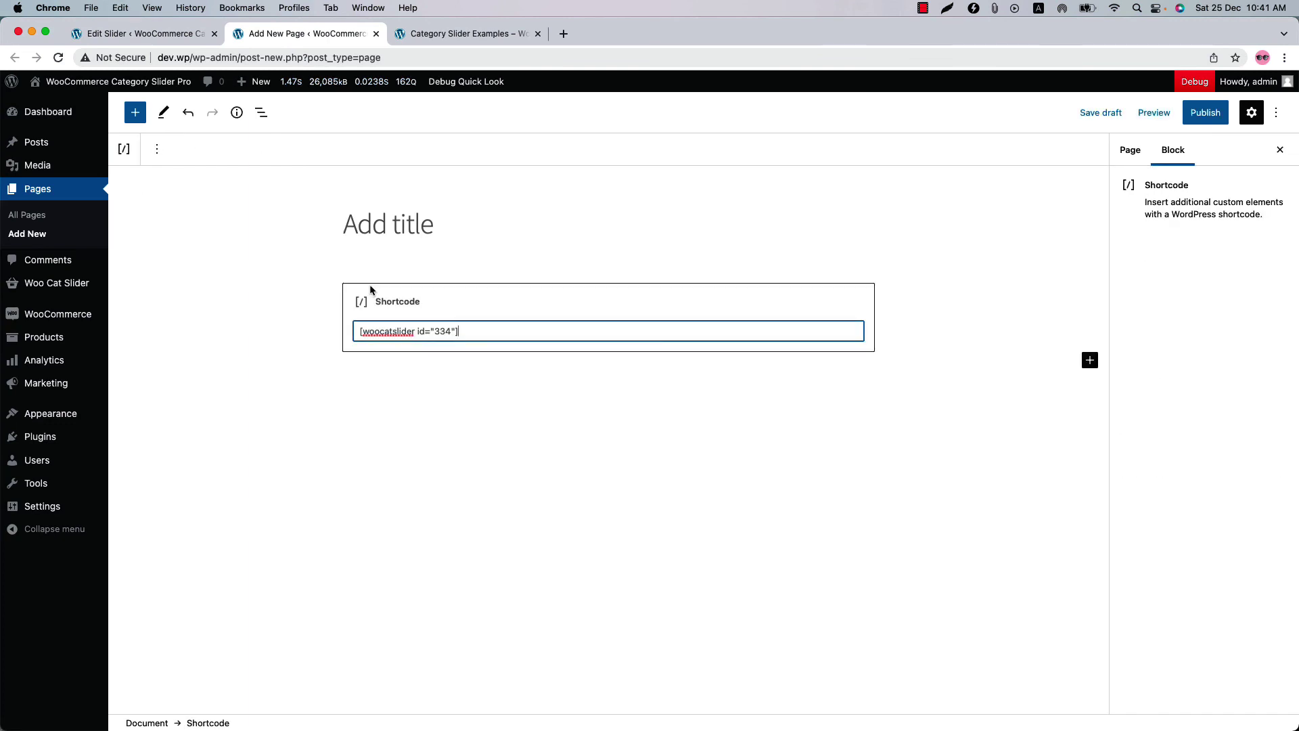
Publish the new page, view it, and advance the slider three categories
{"action": "left_click", "coordinate": [1211, 113]}
{"action": "left_click", "coordinate": [1211, 115]}
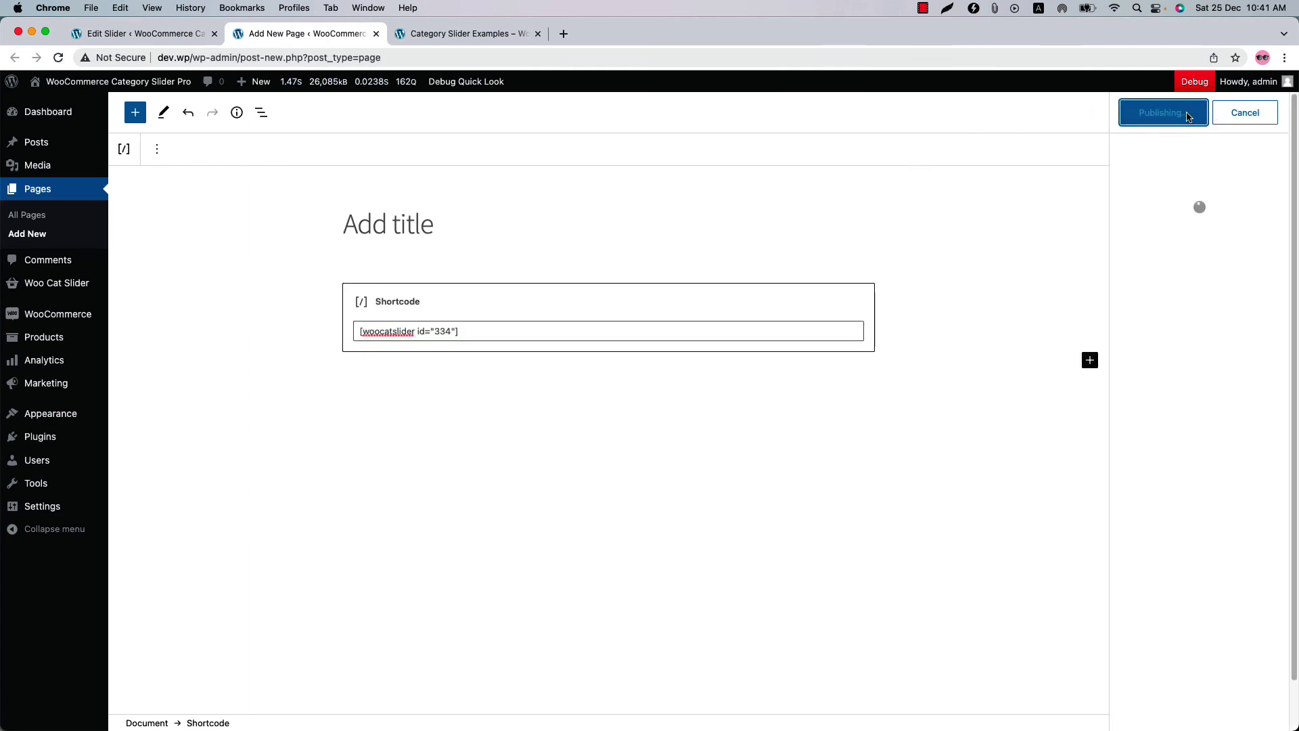
{"action": "left_click", "coordinate": [1169, 261]}
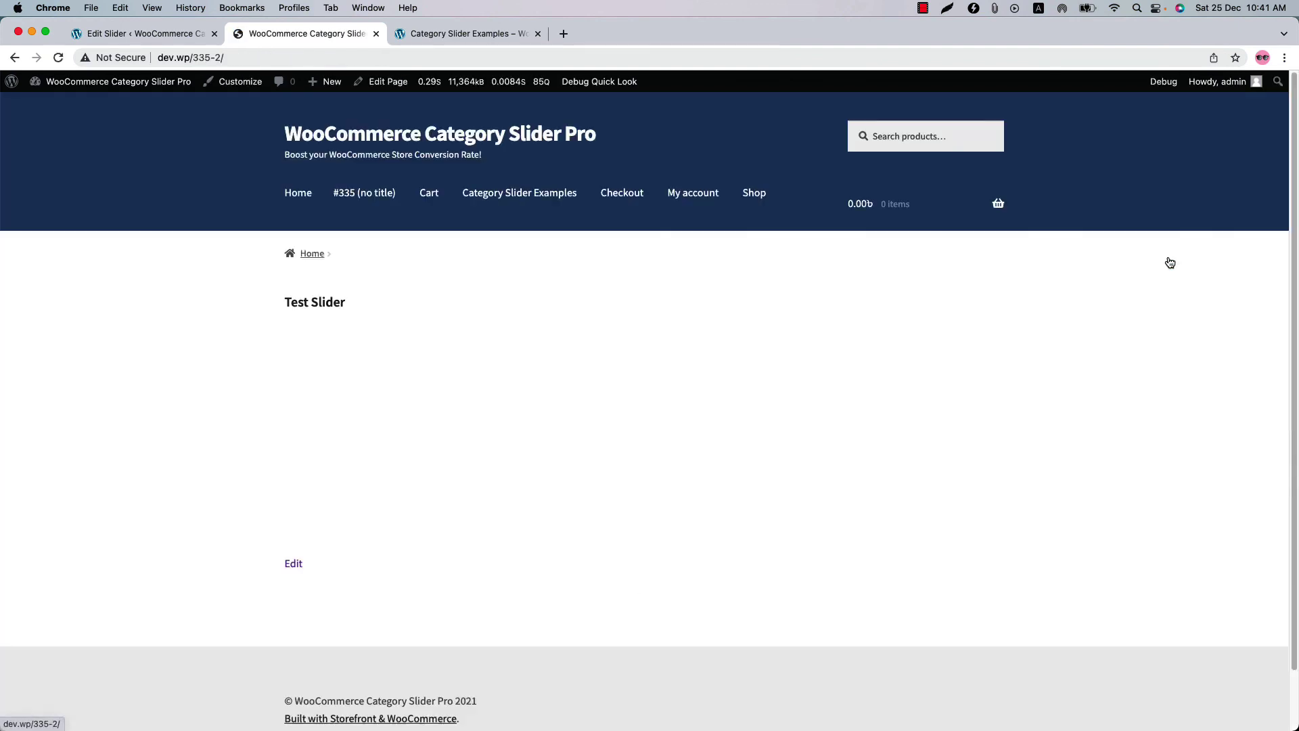
{"action": "left_click", "coordinate": [995, 305]}
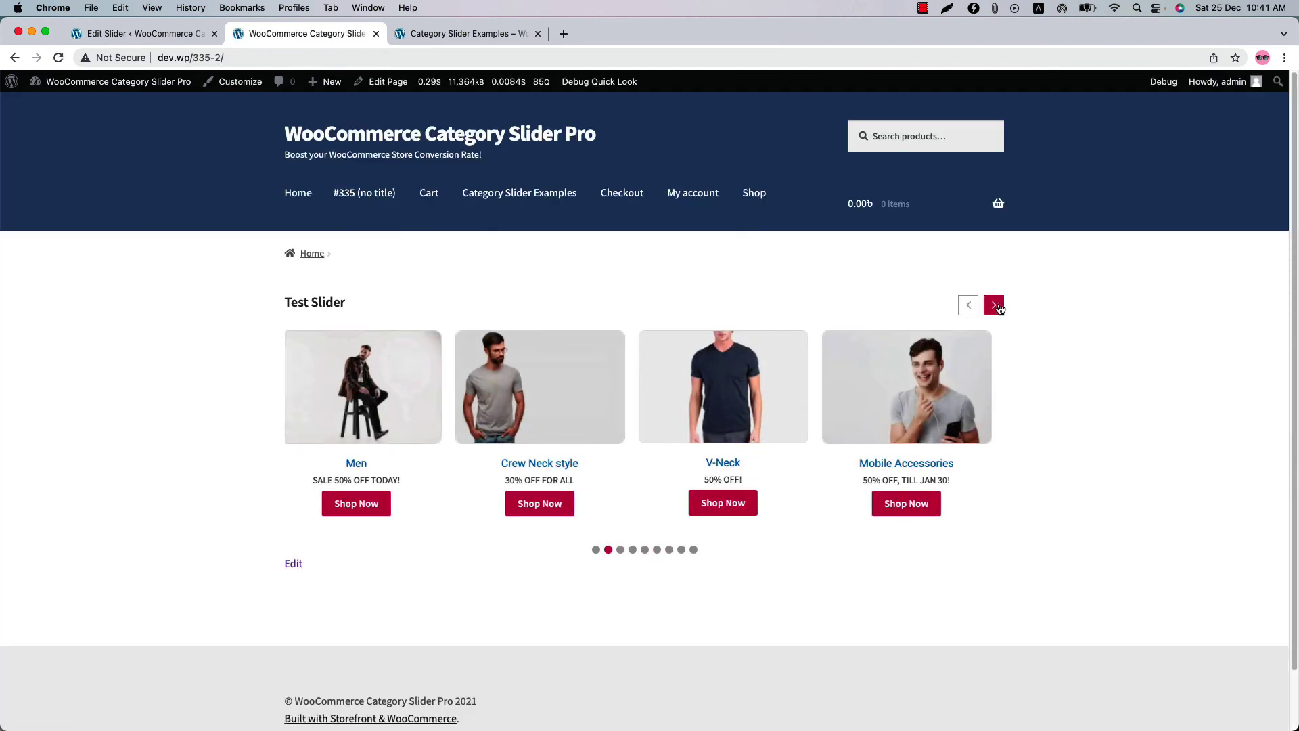
{"action": "left_click", "coordinate": [995, 305]}
{"action": "left_click", "coordinate": [995, 305]}
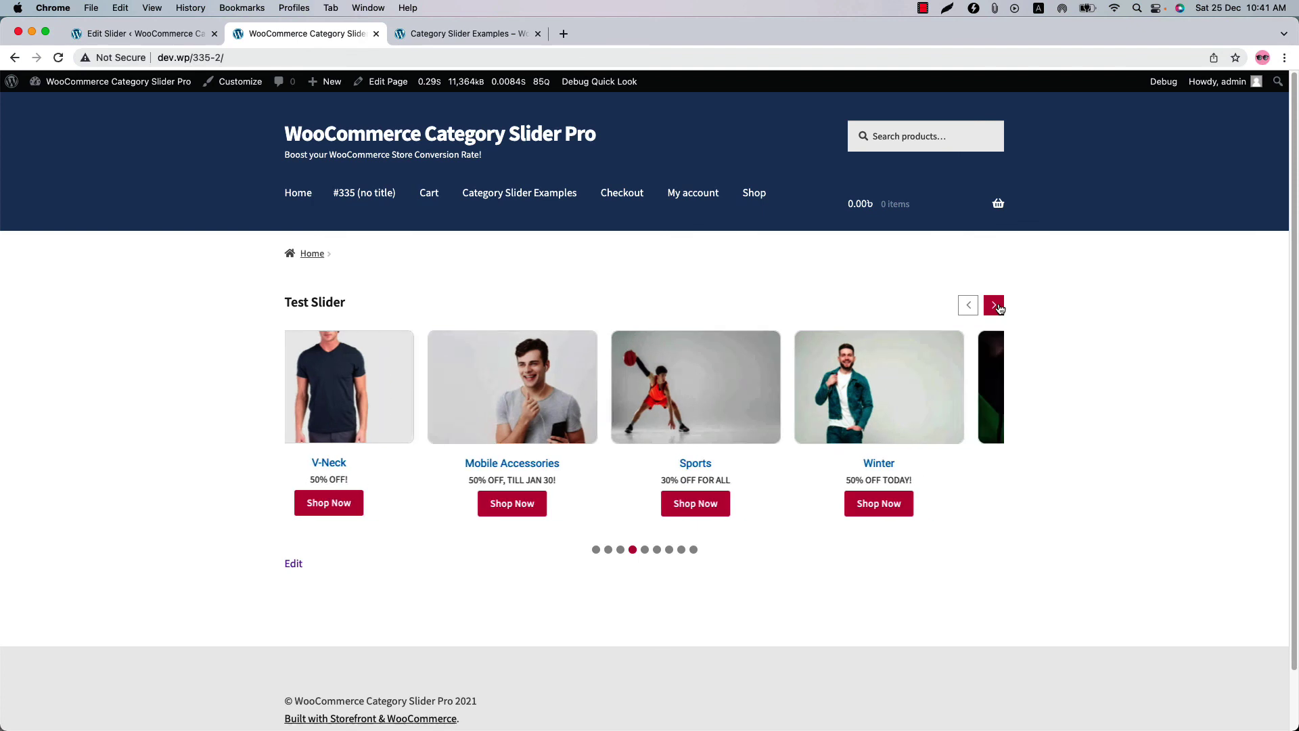